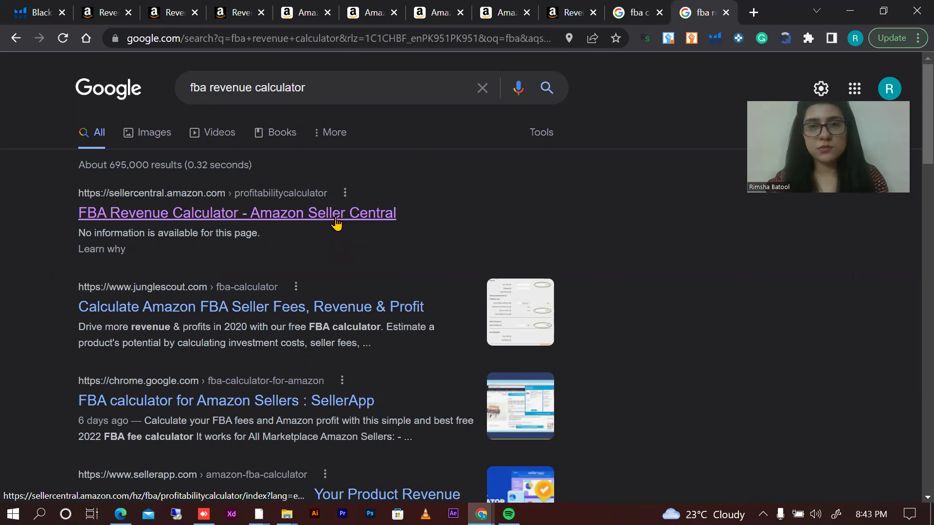
# Step: Search Google for "fba revenue calculator uk" and open the Amazon UK Seller Central calculator as a guest
pyautogui.click(378, 94)
pyautogui.click(327, 125)
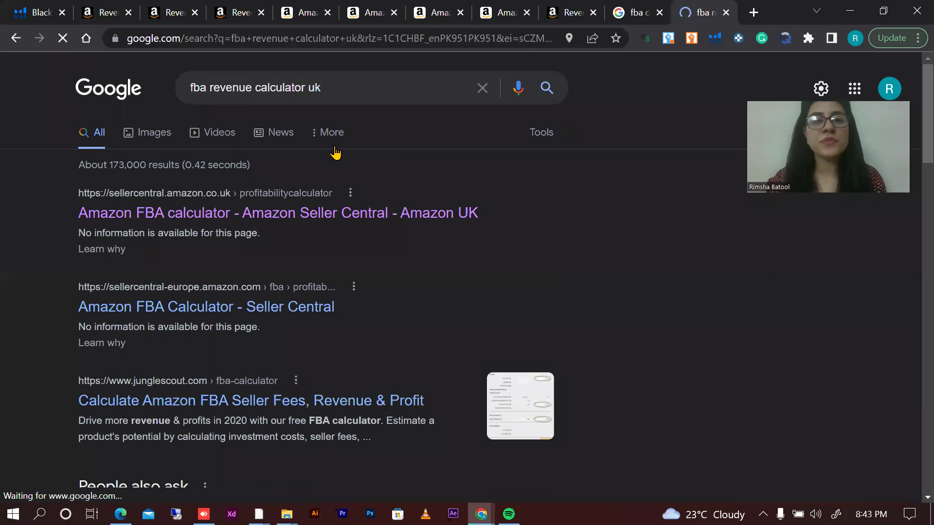
pyautogui.click(350, 216)
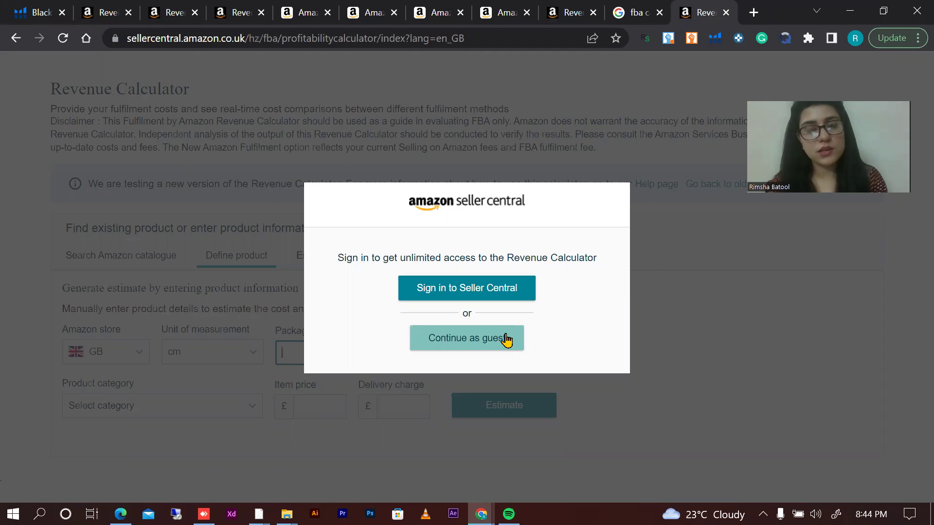
pyautogui.click(507, 342)
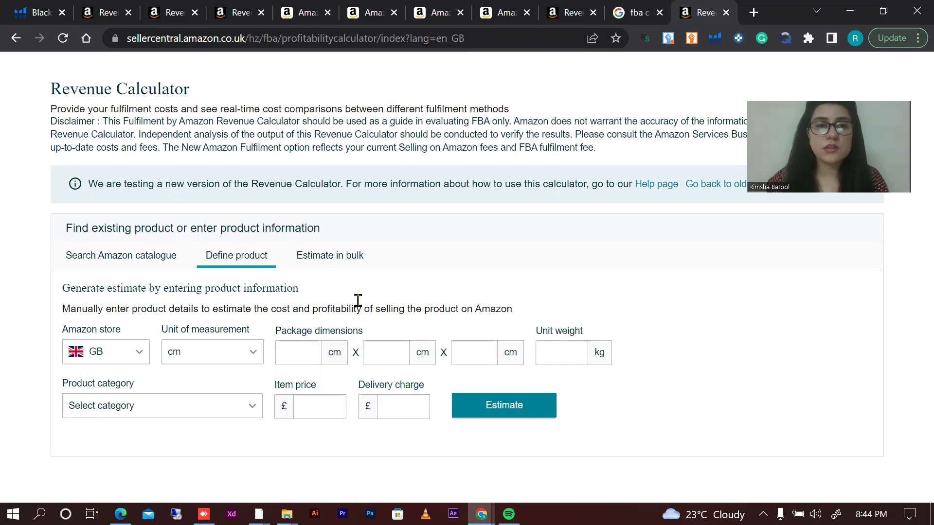
# Step: View the bulk estimate and Amazon catalogue search modes, and browse the list of available Amazon stores
pyautogui.click(304, 266)
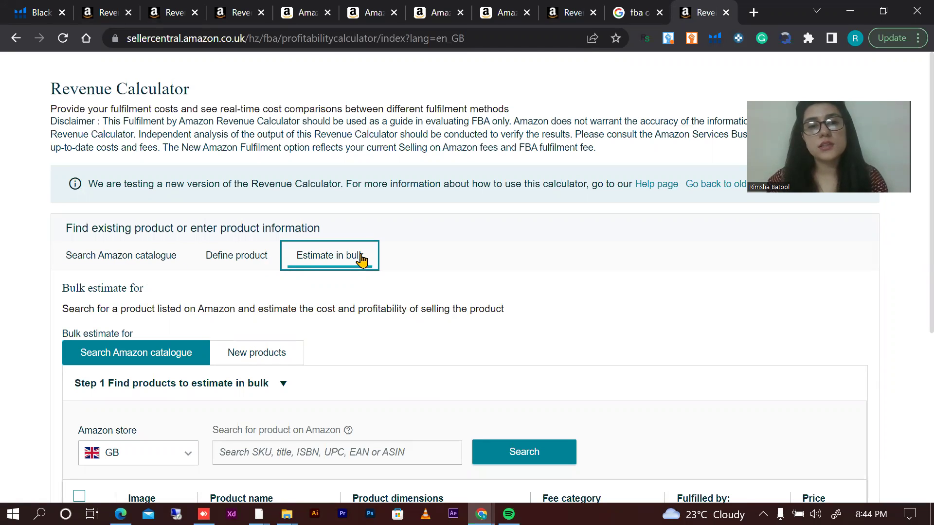
pyautogui.click(137, 266)
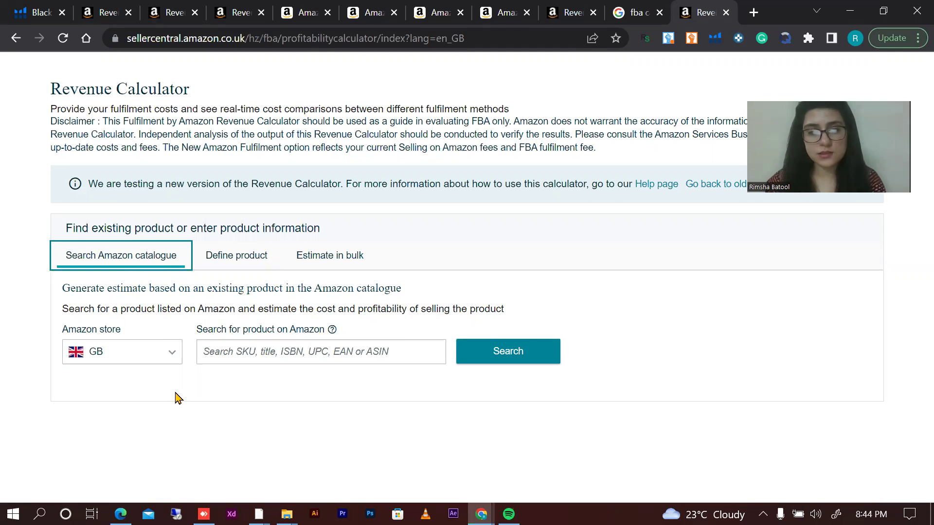
pyautogui.click(169, 360)
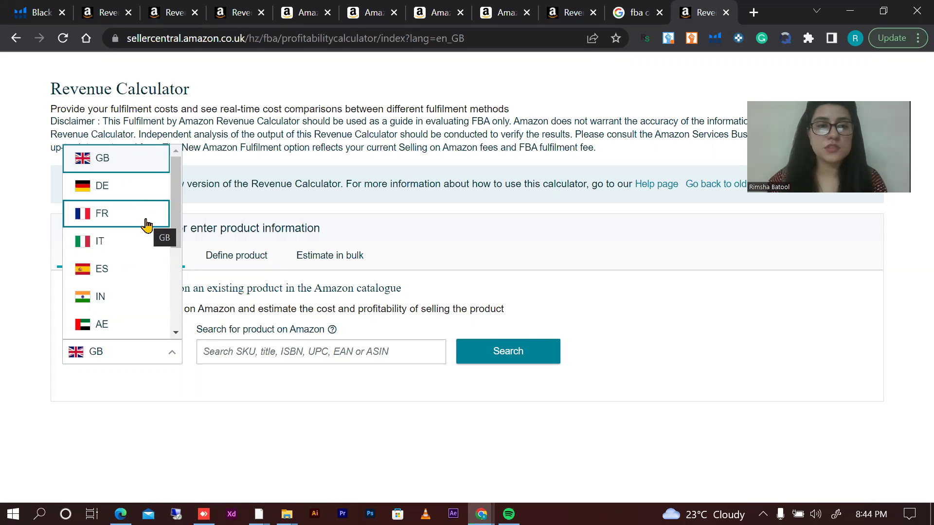
pyautogui.scroll(-3, 131, 273)
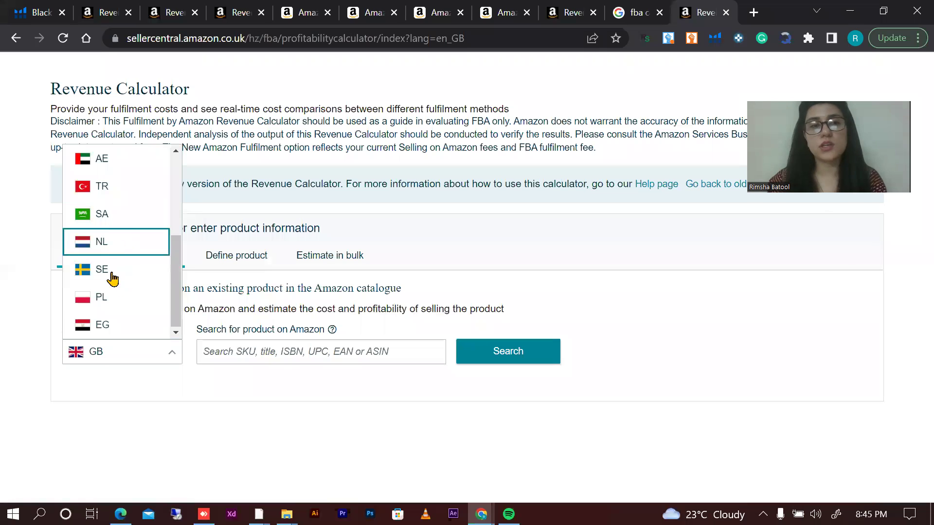
pyautogui.click(137, 404)
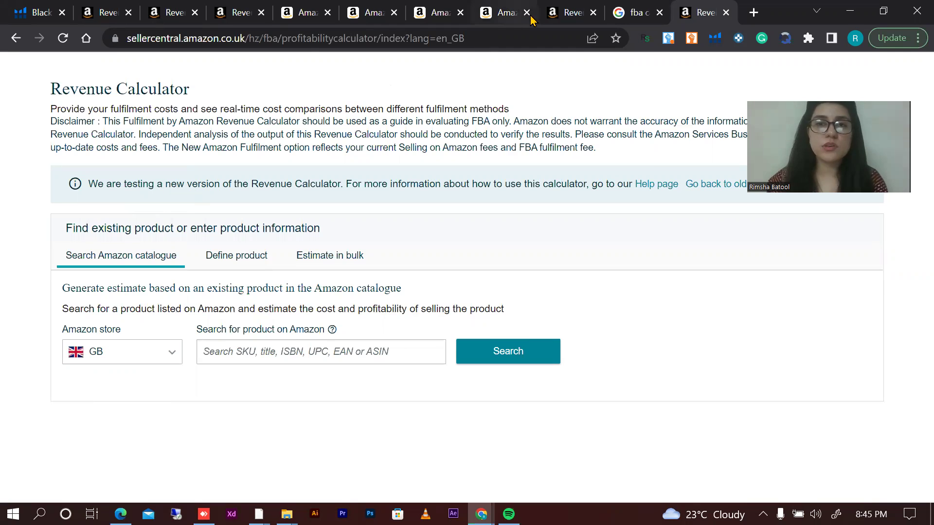
# Step: Copy the ASIN of the CeraVe Moisturizing Cream from the US Revenue Calculator that already shows it
pyautogui.click(568, 8)
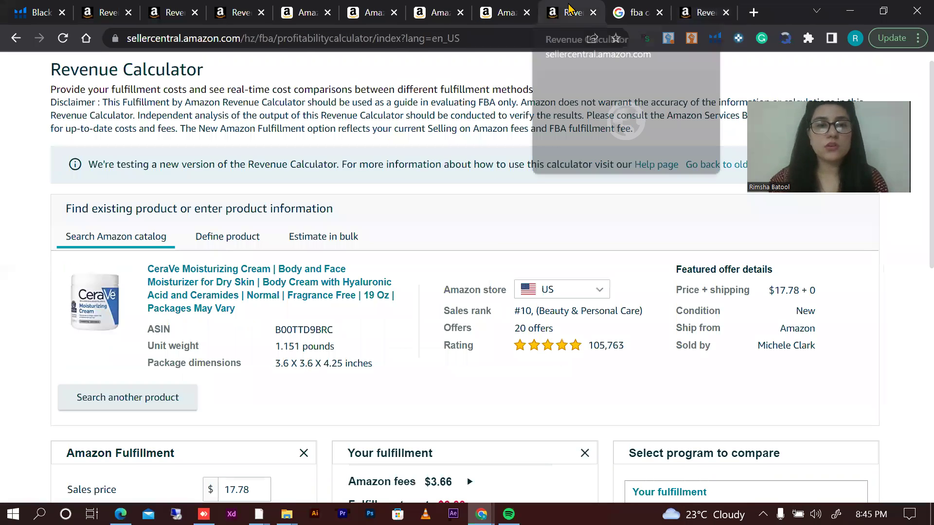
pyautogui.click(692, 7)
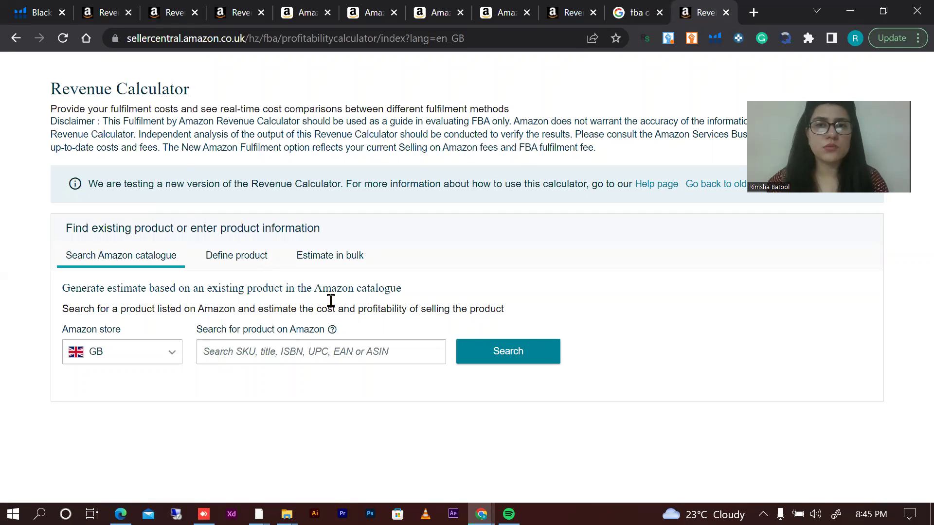
pyautogui.click(567, 9)
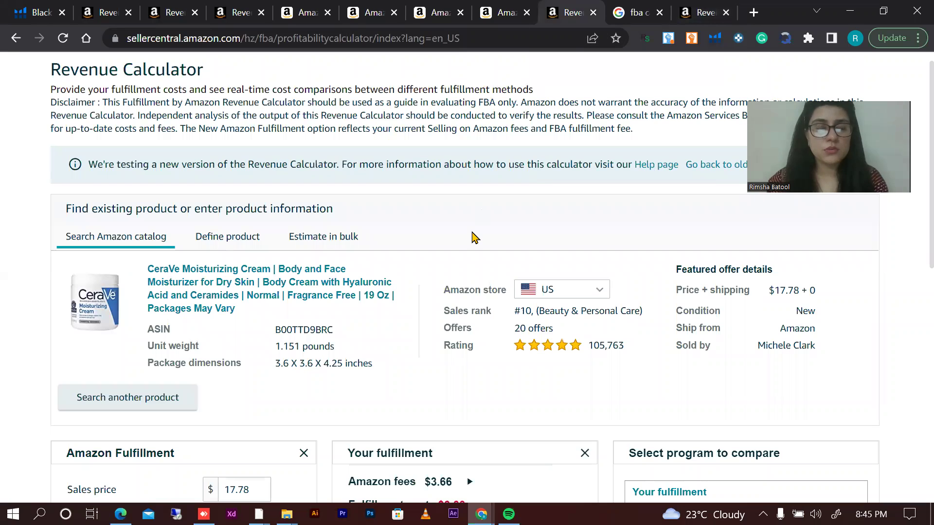
pyautogui.scroll(-3, 474, 237)
pyautogui.scroll(3, 474, 237)
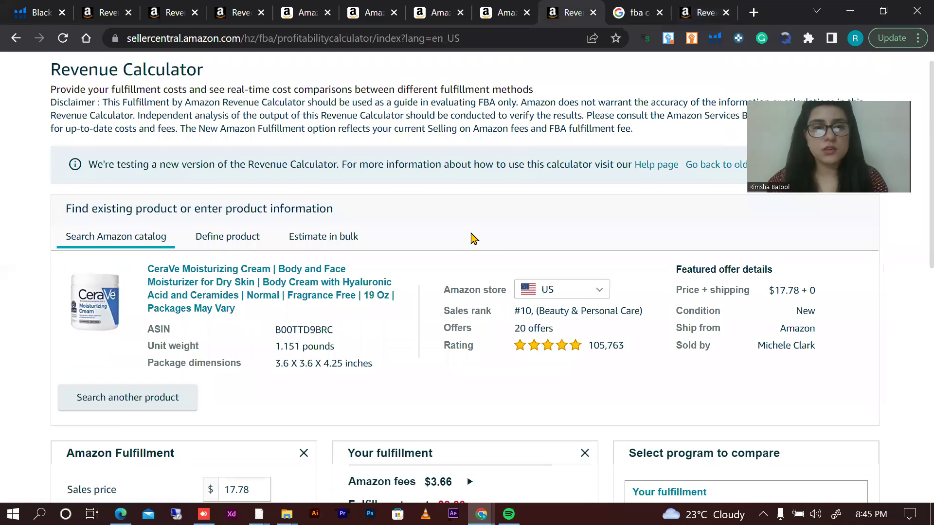
pyautogui.moveTo(334, 331); pyautogui.dragTo(279, 326)
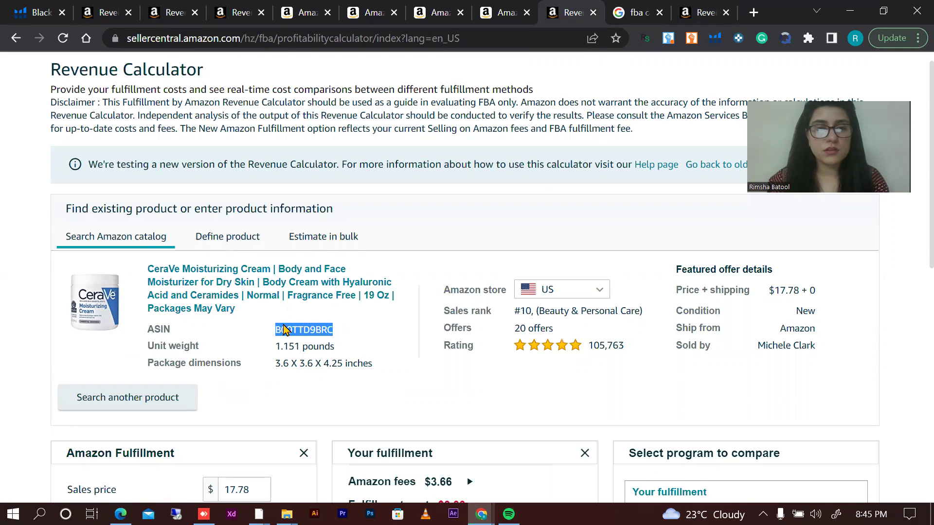
pyautogui.rightClick(280, 326)
pyautogui.click(299, 333)
# Step: Search the US catalog in the empty Revenue Calculator for ASIN B00TTD9BRC and select the CeraVe Moisturizing Cream
pyautogui.click(233, 6)
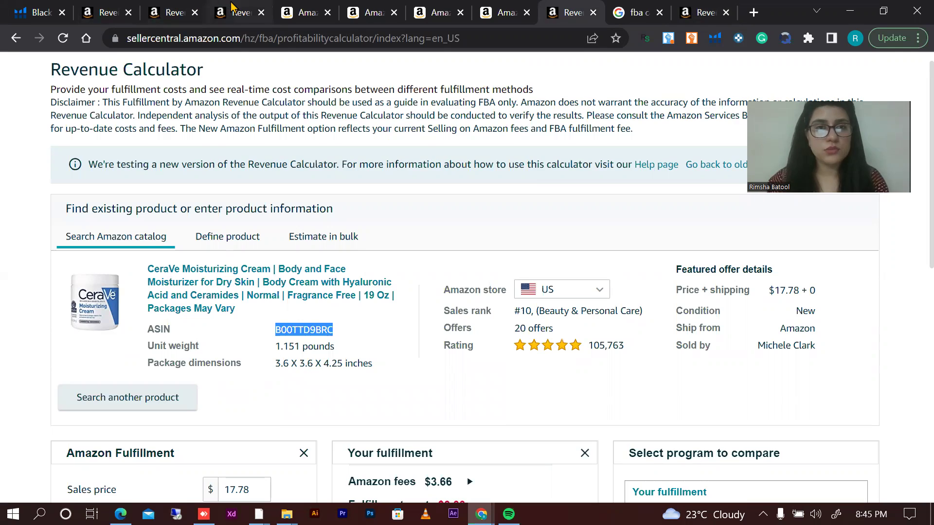
pyautogui.click(158, 10)
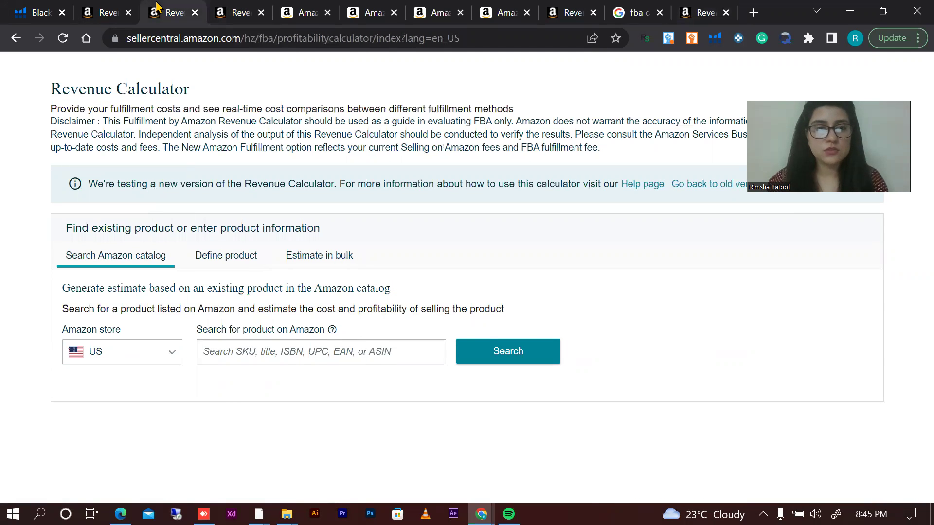
pyautogui.click(287, 357)
pyautogui.rightClick(287, 358)
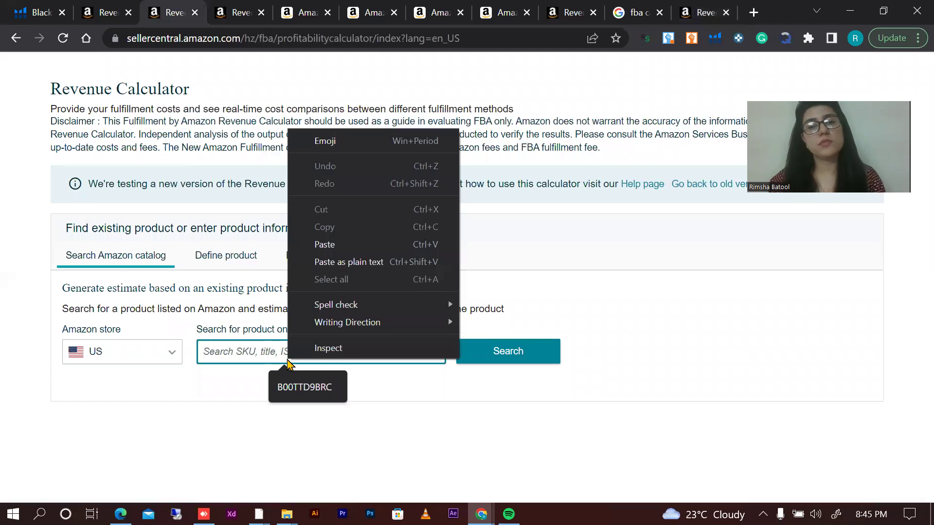
pyautogui.click(340, 244)
pyautogui.click(485, 357)
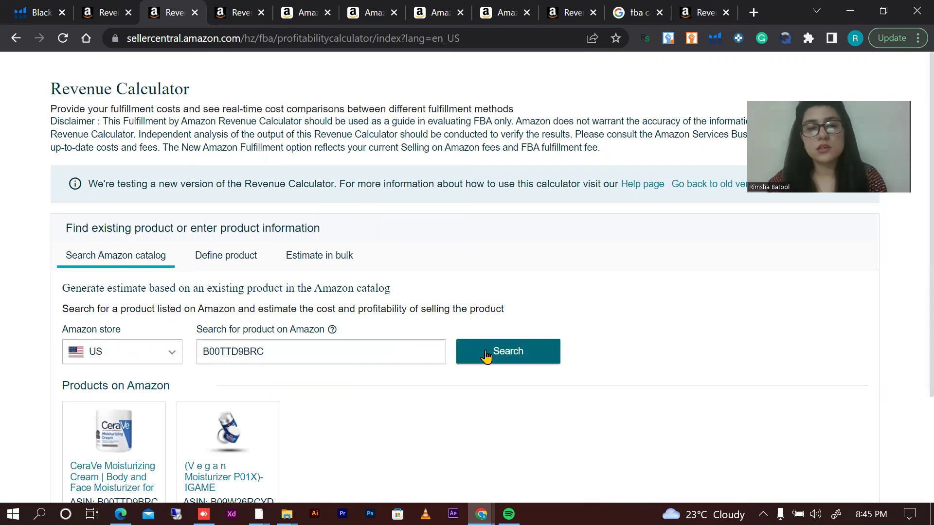
pyautogui.scroll(-1, 485, 357)
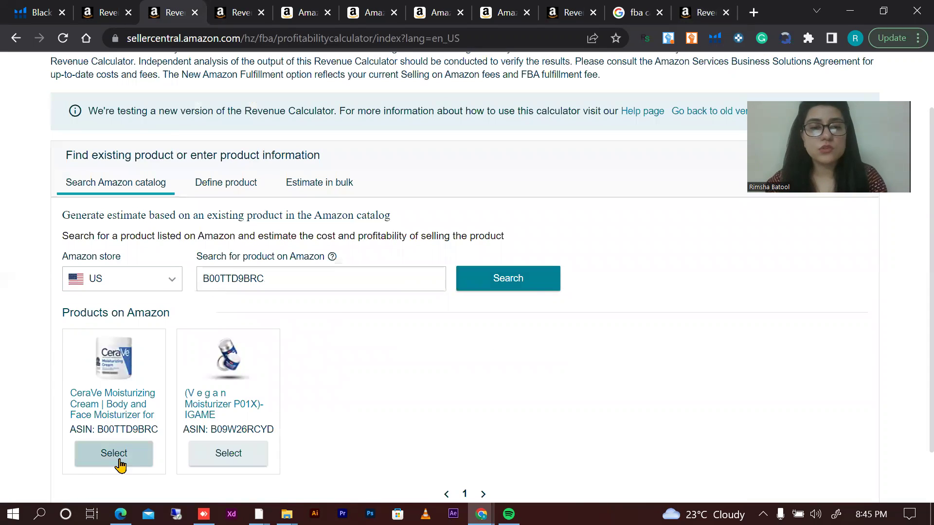
pyautogui.click(115, 455)
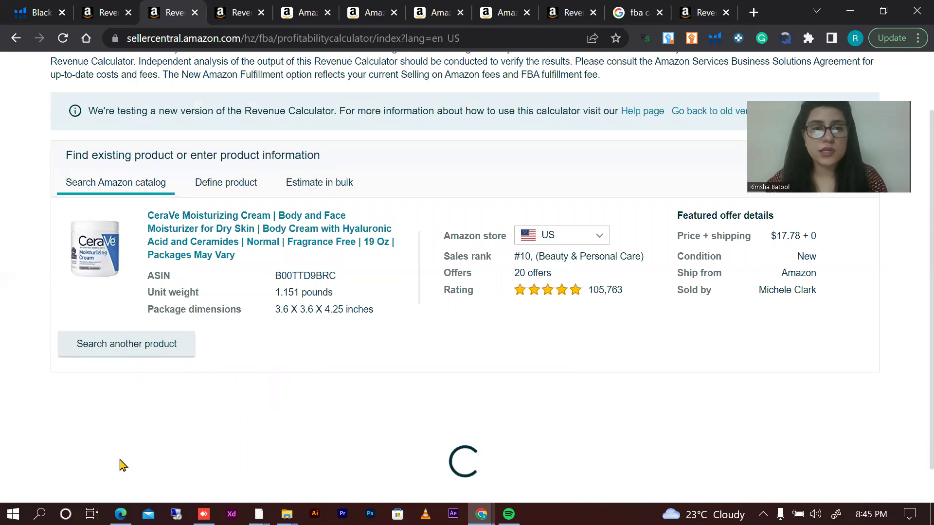
# Step: Expand the Amazon fees and Fulfillment cost breakdowns in the Amazon Fulfillment estimate
pyautogui.scroll(-3, 138, 436)
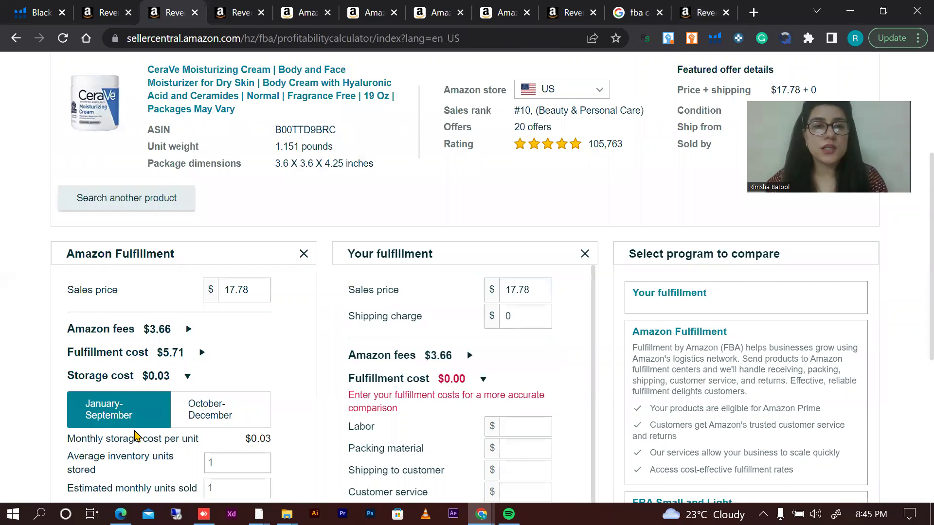
pyautogui.scroll(-1, 136, 434)
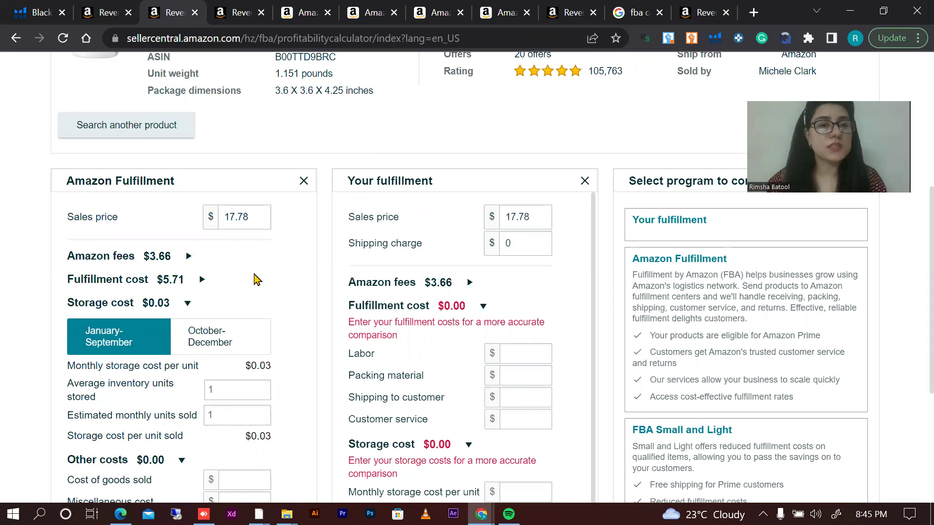
pyautogui.click(189, 258)
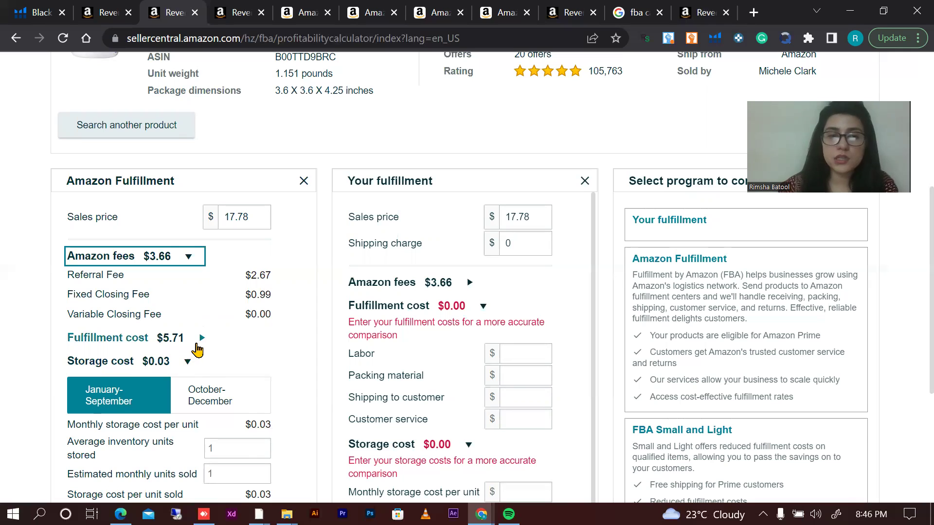
pyautogui.click(200, 344)
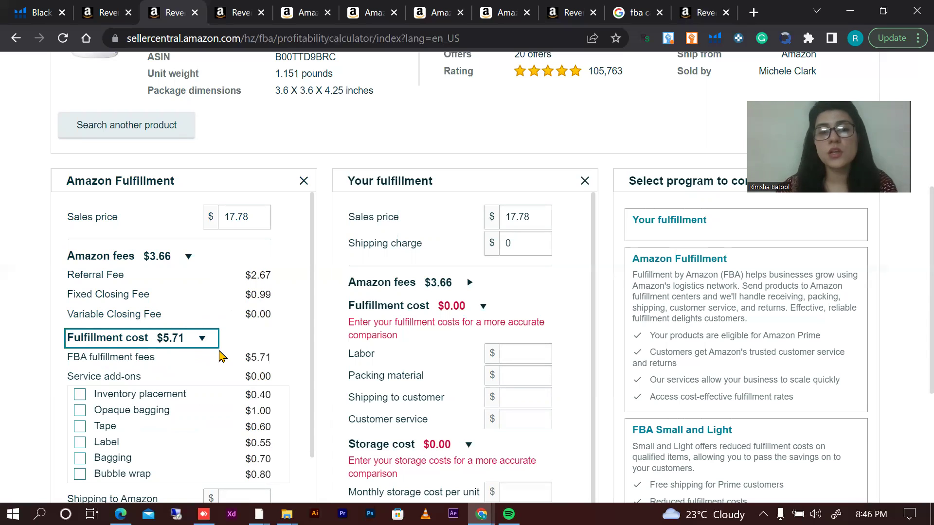
# Step: Enable all six service add-ons under Fulfillment cost: inventory placement, opaque bagging, tape, label, bagging and bubble wrap
pyautogui.scroll(-3, 221, 357)
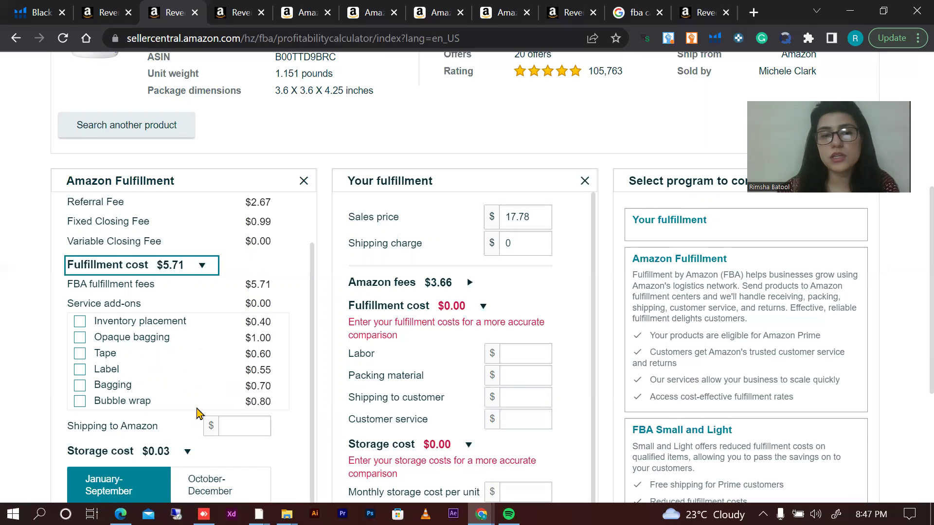
pyautogui.scroll(-2, 189, 385)
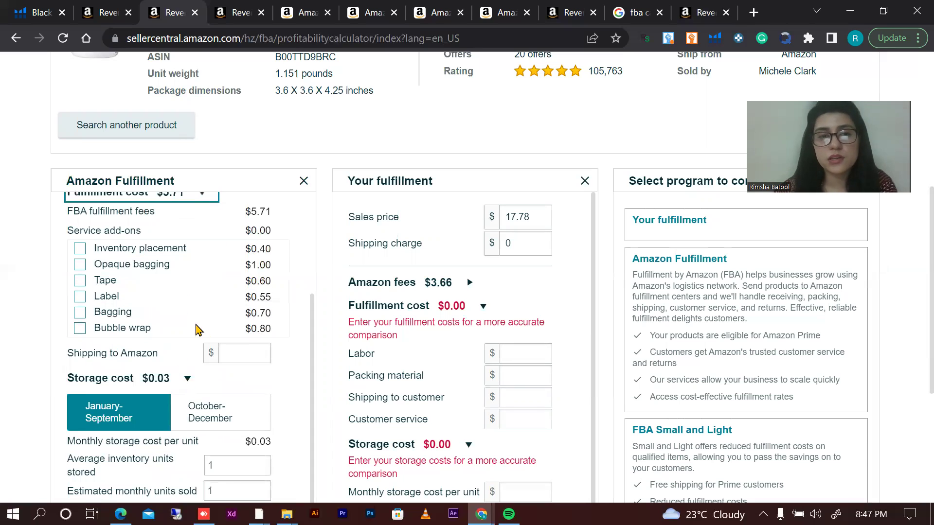
pyautogui.click(80, 328)
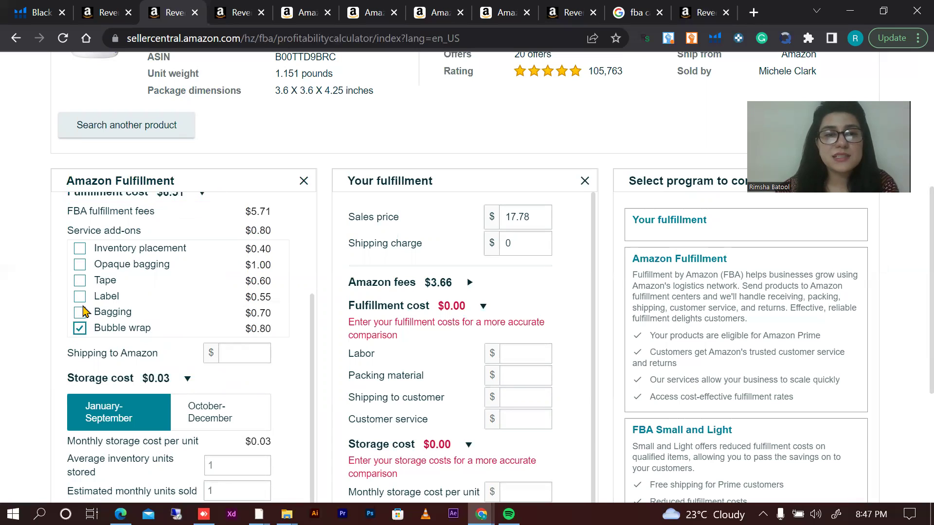
pyautogui.click(80, 311)
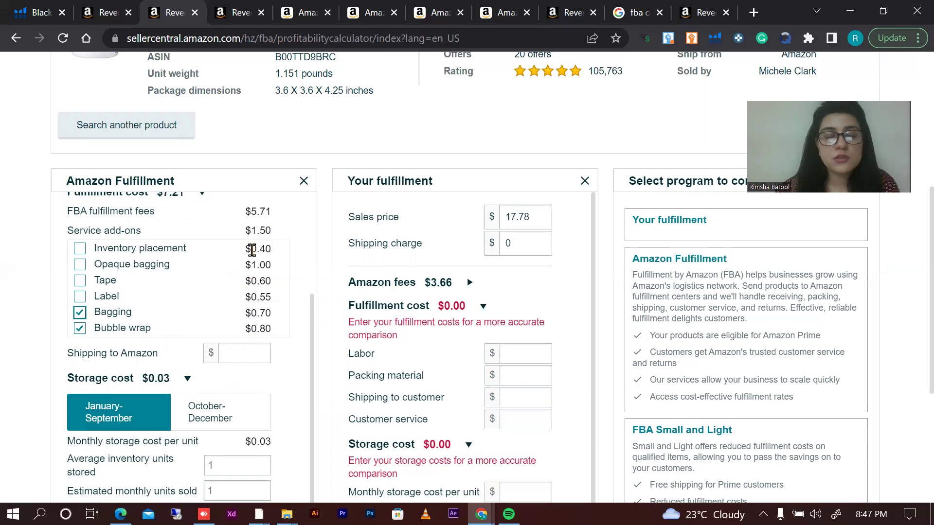
pyautogui.click(80, 280)
pyautogui.click(80, 264)
pyautogui.click(79, 248)
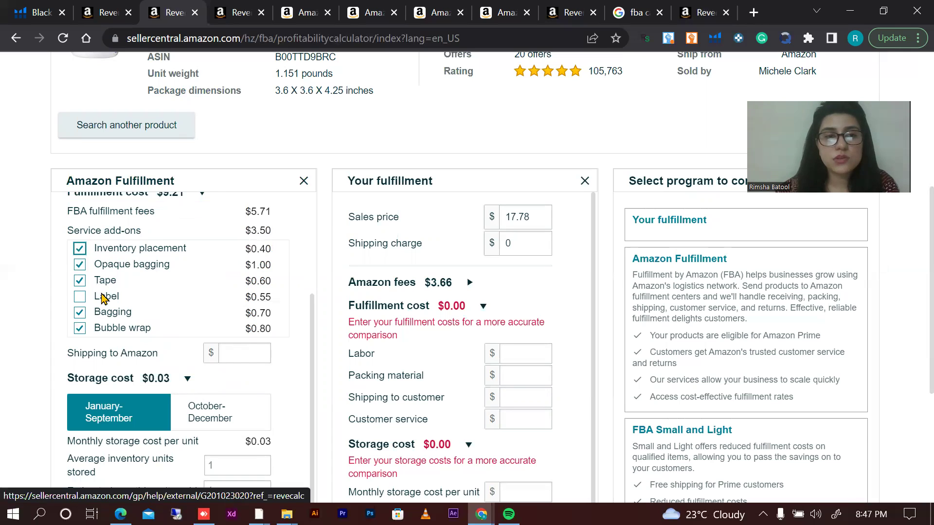
pyautogui.click(80, 296)
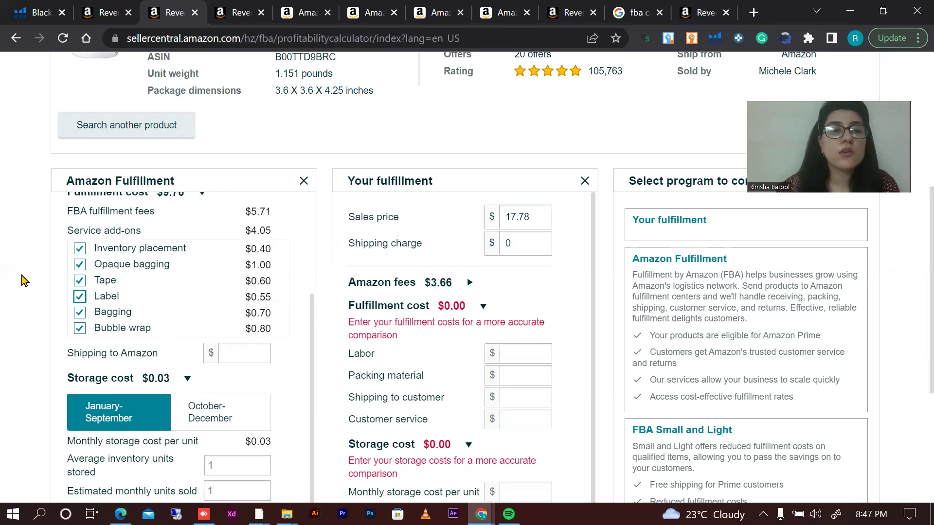
# Step: Deselect all six service add-ons in the Amazon Fulfillment estimate
pyautogui.click(80, 248)
pyautogui.click(80, 265)
pyautogui.click(79, 281)
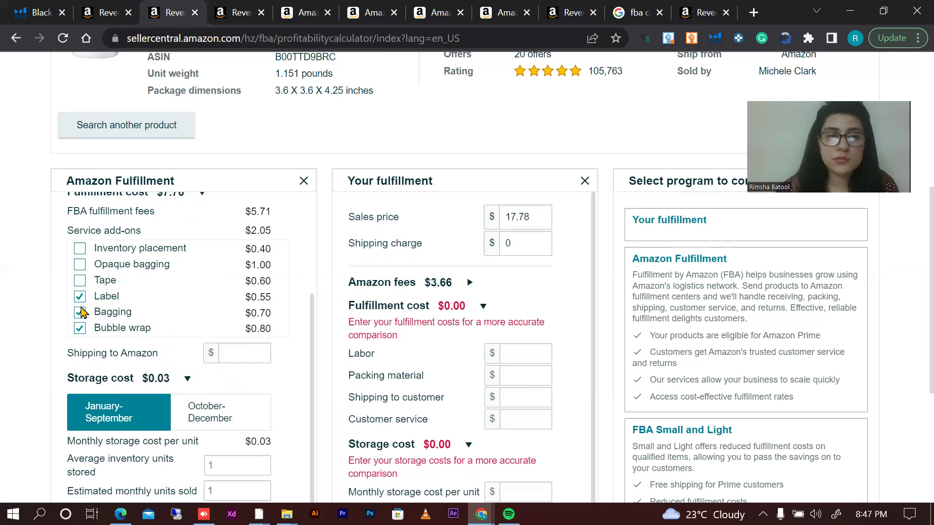
pyautogui.click(80, 297)
pyautogui.click(80, 313)
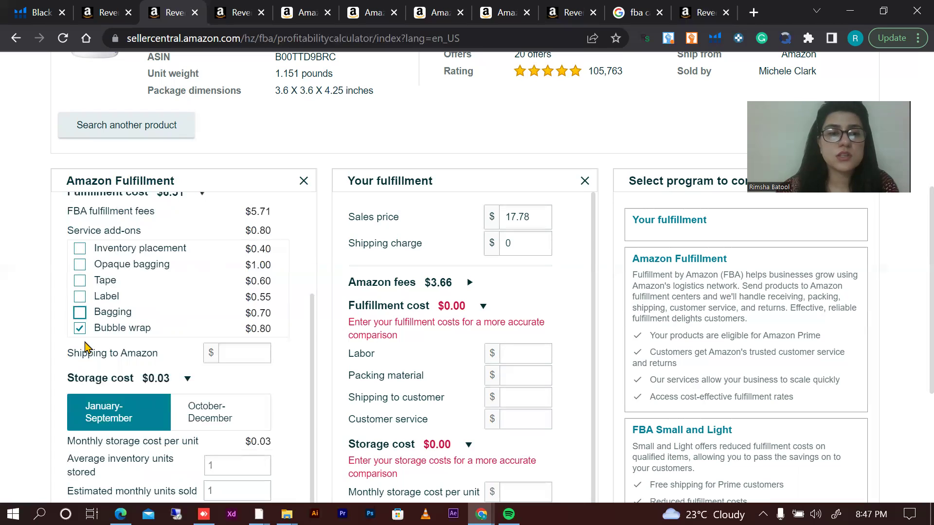
pyautogui.click(80, 329)
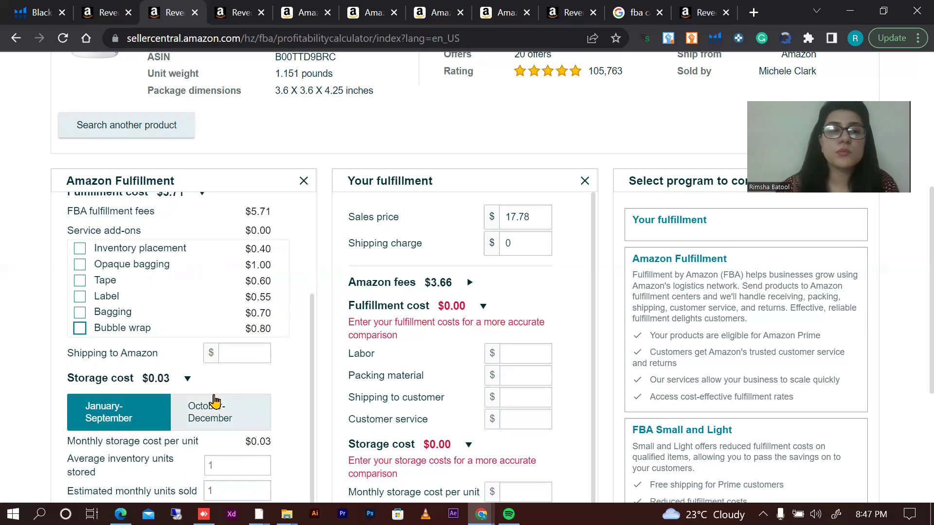
# Step: Collapse the Fulfillment cost breakdown in the Amazon Fulfillment estimate and view the storage cost details
pyautogui.click(243, 357)
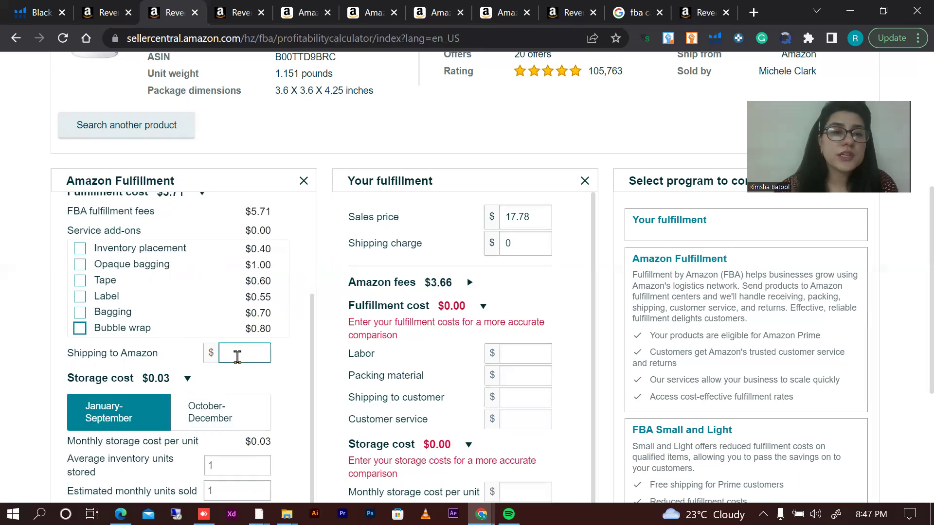
pyautogui.scroll(3, 237, 357)
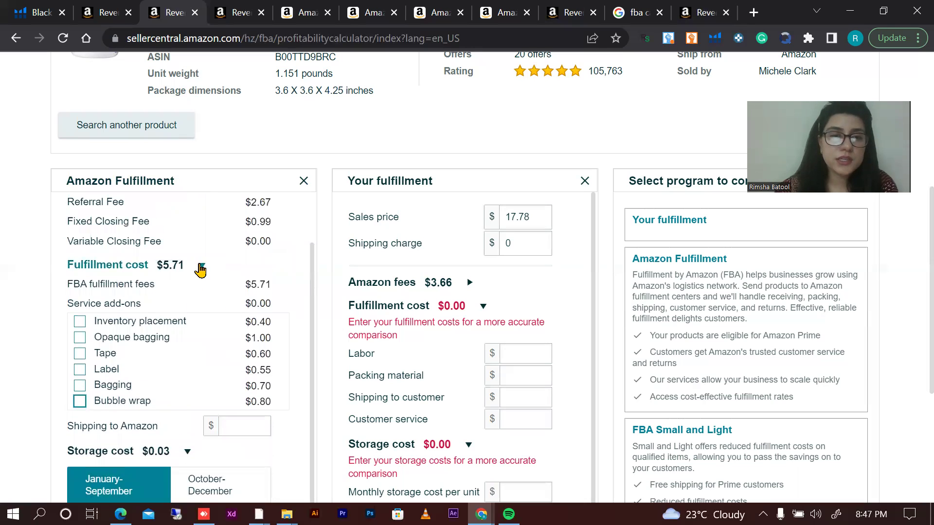
pyautogui.click(201, 268)
pyautogui.scroll(-3, 200, 269)
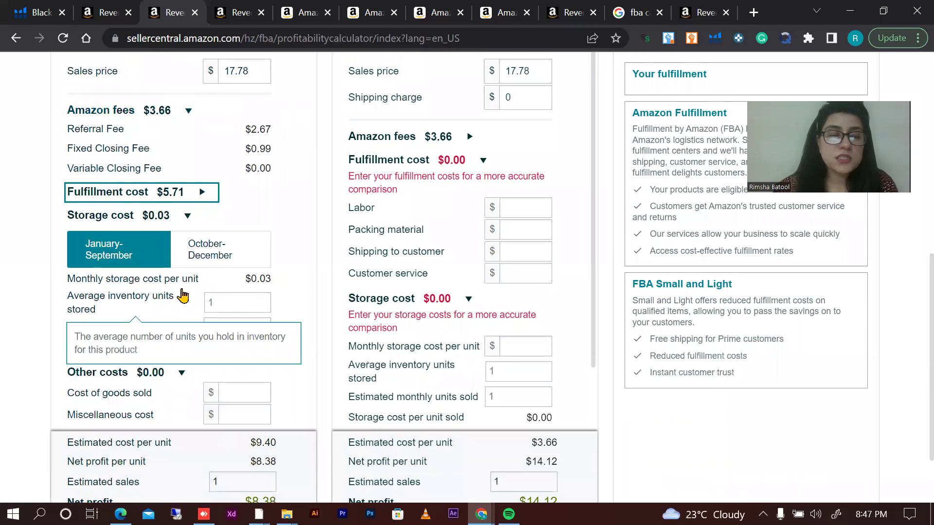
# Step: Switch the storage cost period in the Amazon Fulfillment estimate to October-December and review the storage cost details
pyautogui.moveTo(139, 276)
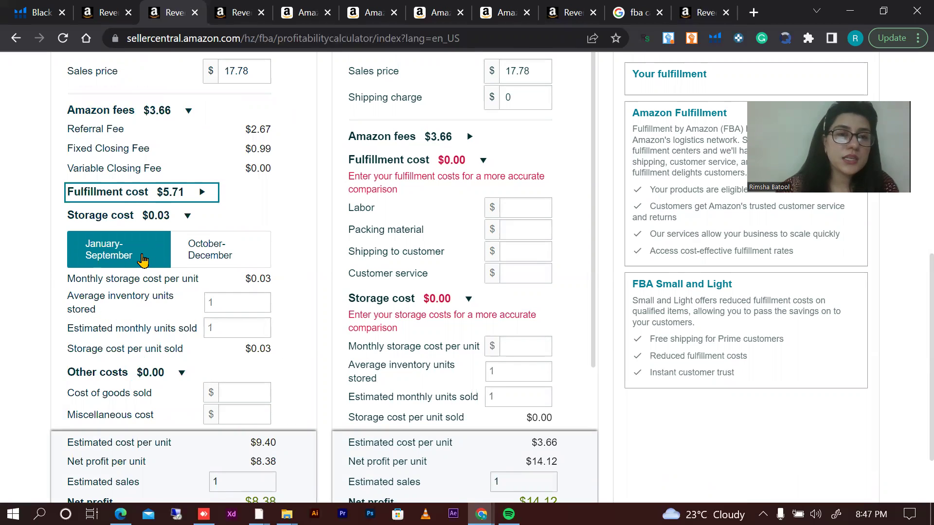
pyautogui.scroll(2, 253, 272)
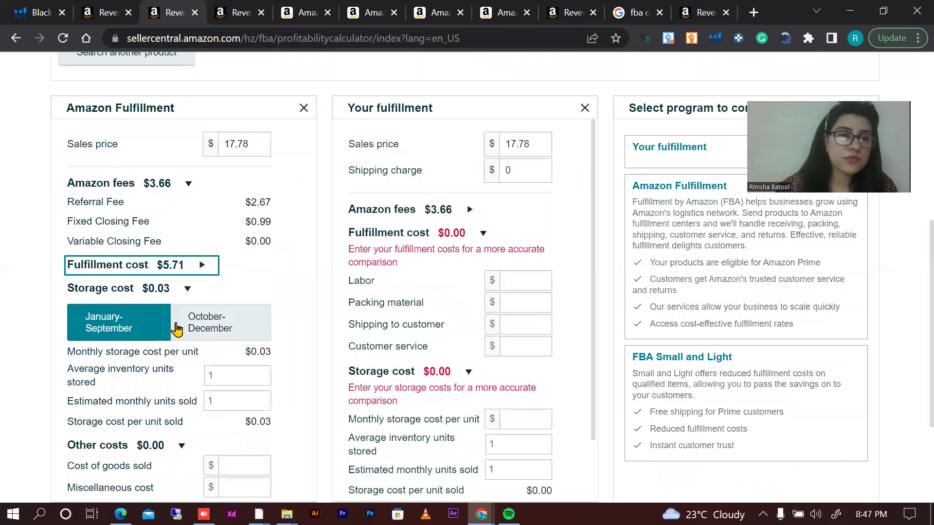
pyautogui.click(214, 325)
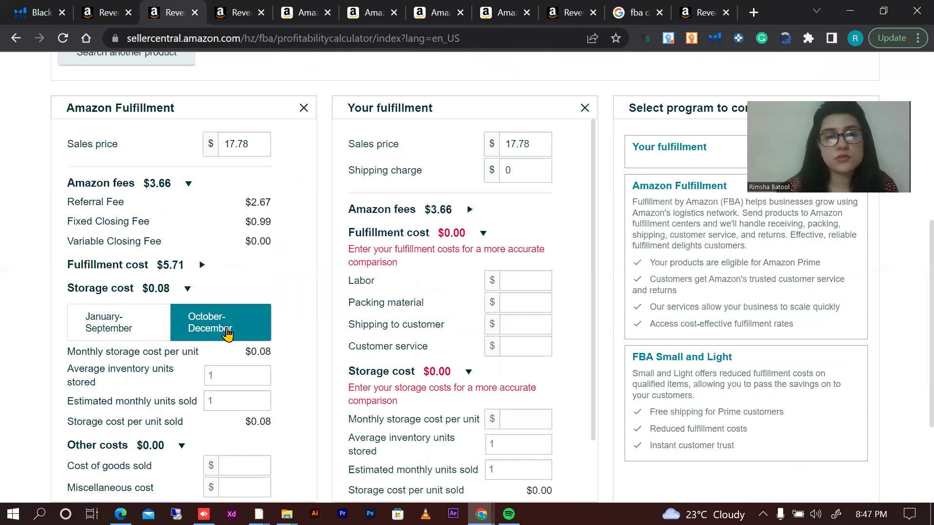
pyautogui.scroll(-2, 227, 335)
pyautogui.moveTo(195, 307)
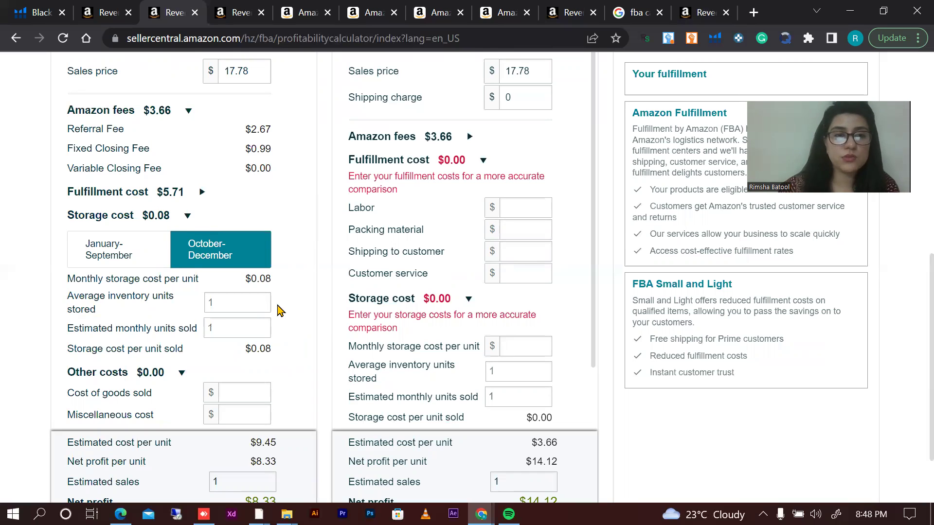
# Step: Enter a cost of goods sold of $3 and a miscellaneous cost of $1 under Other costs in the Amazon Fulfillment estimate
pyautogui.scroll(-2, 279, 310)
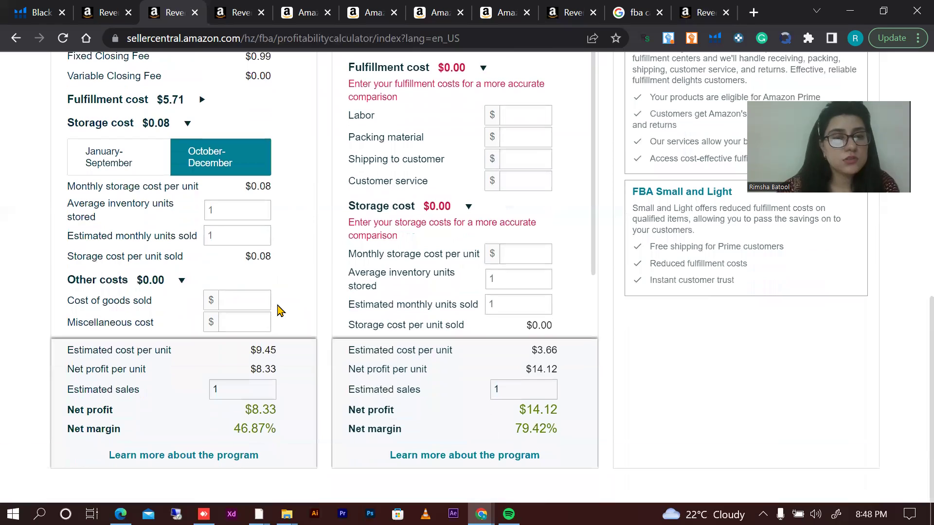
pyautogui.click(225, 305)
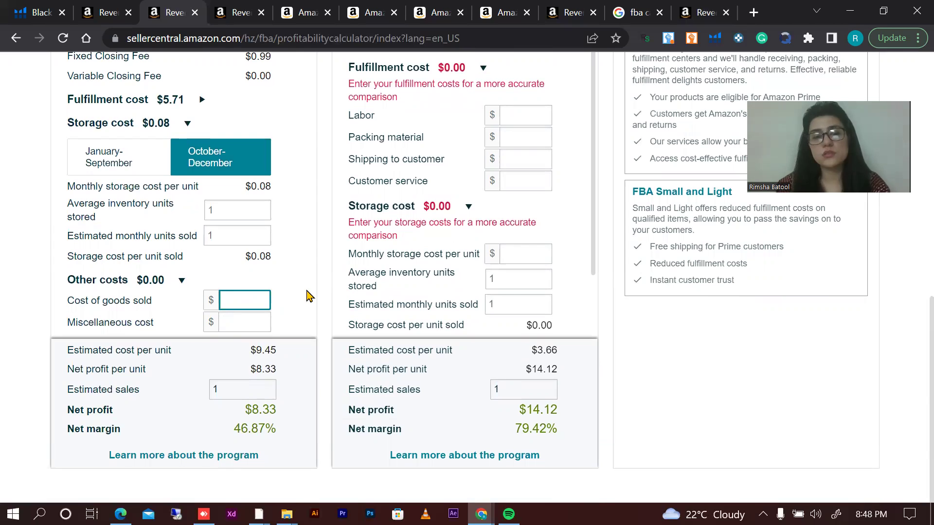
pyautogui.write('3')
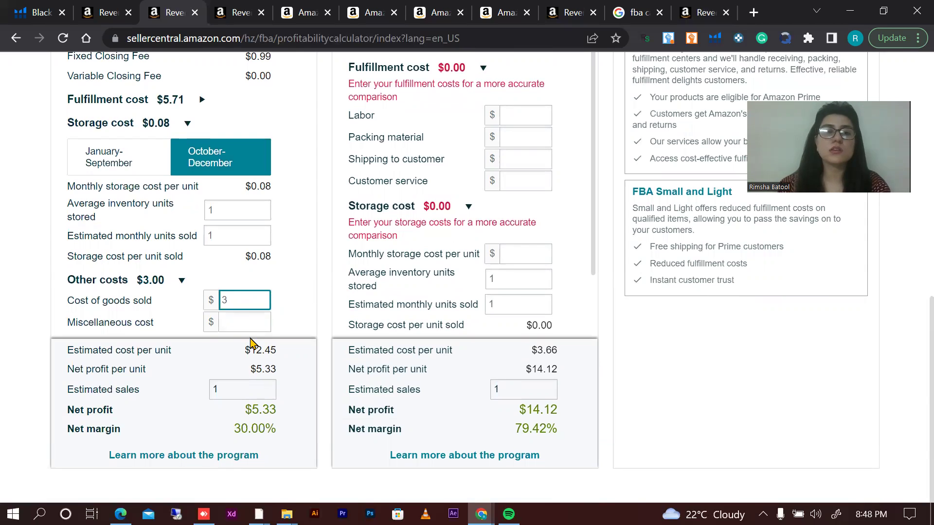
pyautogui.click(247, 323)
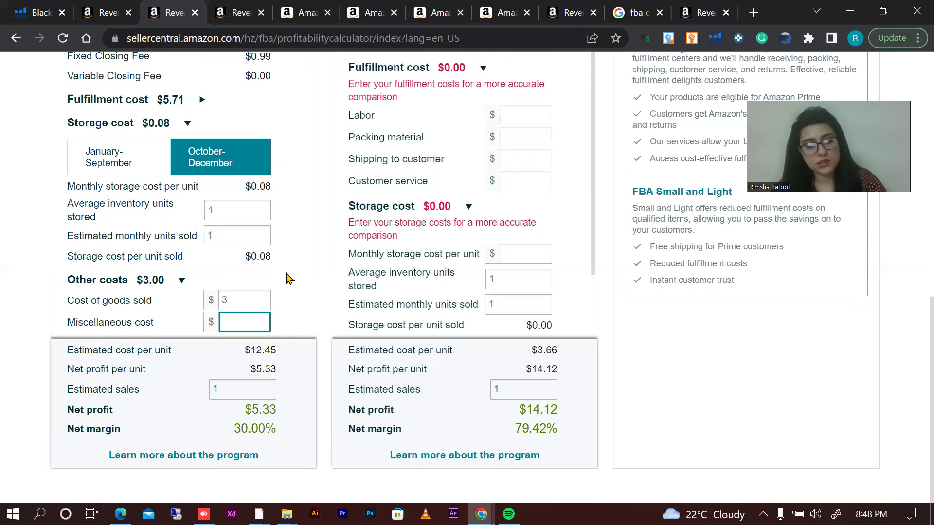
pyautogui.write('1')
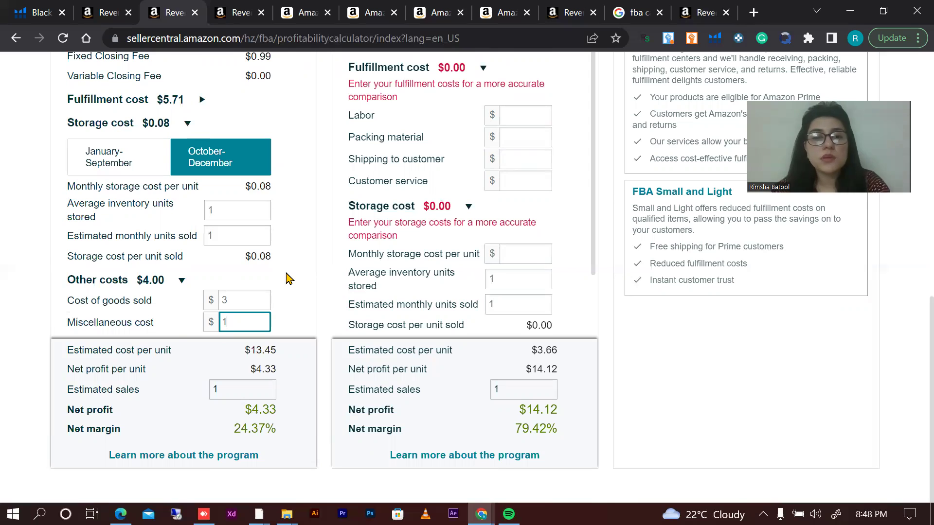
pyautogui.click(306, 307)
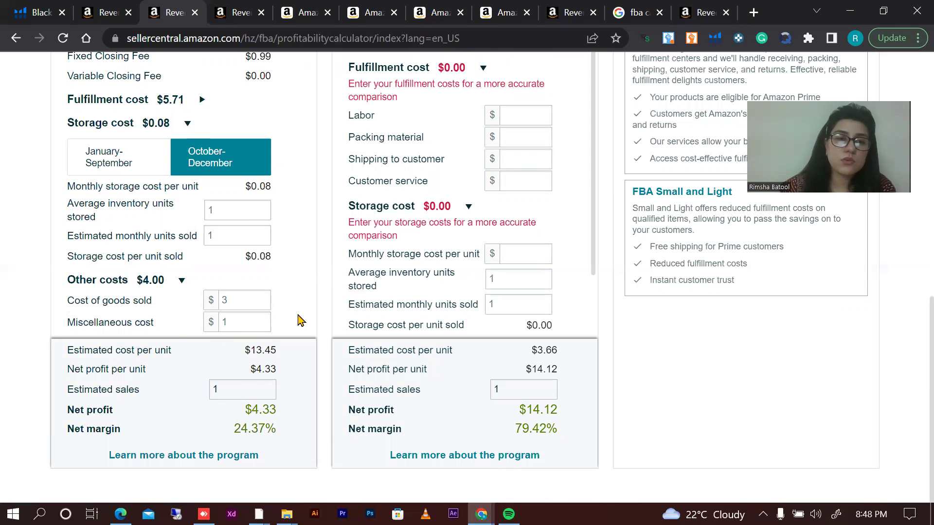
pyautogui.click(246, 326)
pyautogui.click(279, 324)
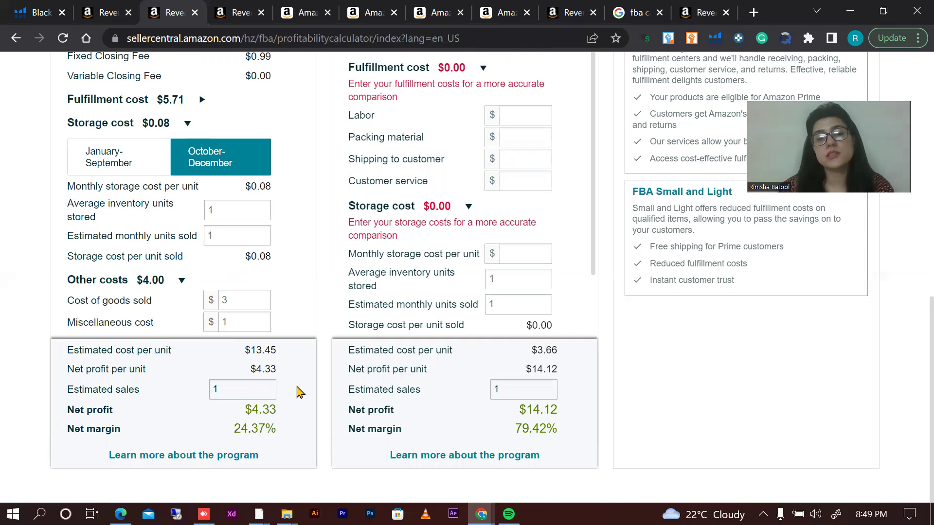
# Step: Review the Amazon Fulfillment estimate from its sales price and fees through its storage costs, other costs and net profit
pyautogui.scroll(5, 298, 392)
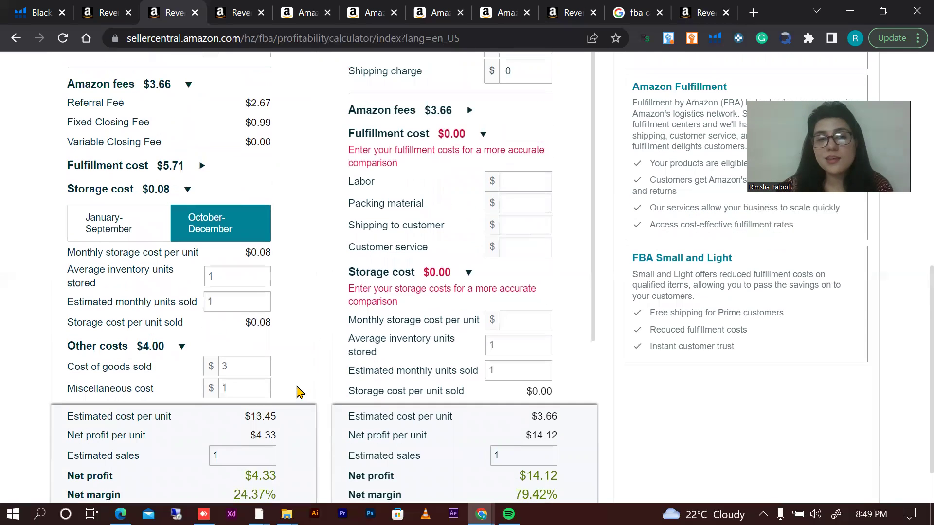
pyautogui.scroll(-3, 299, 392)
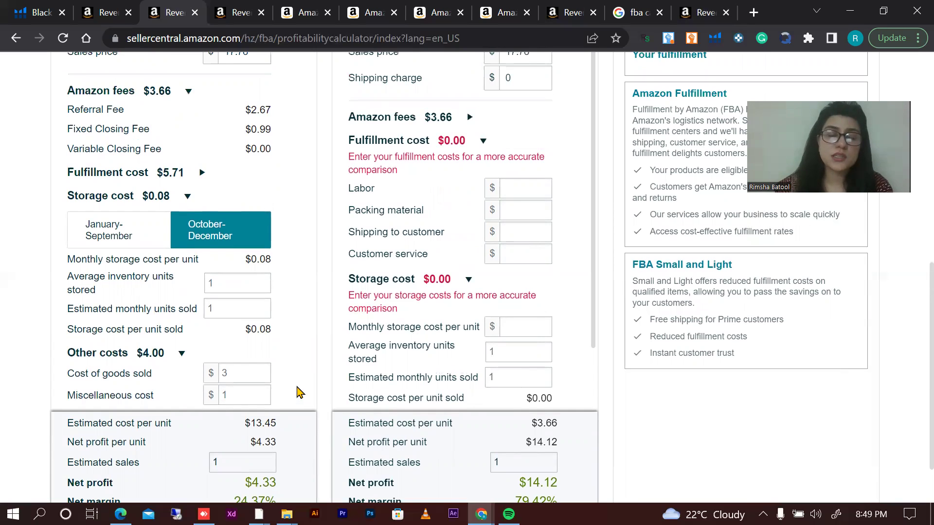
pyautogui.scroll(2, 299, 392)
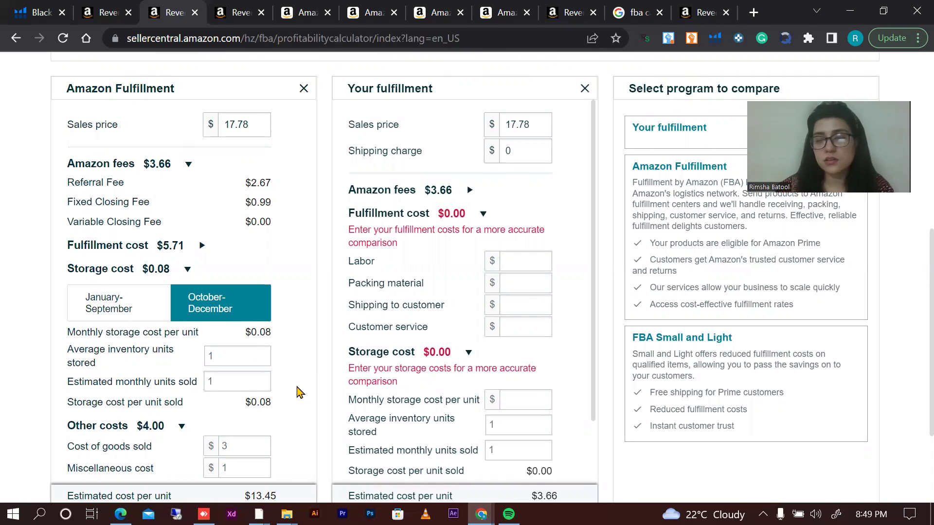
pyautogui.scroll(-3, 299, 391)
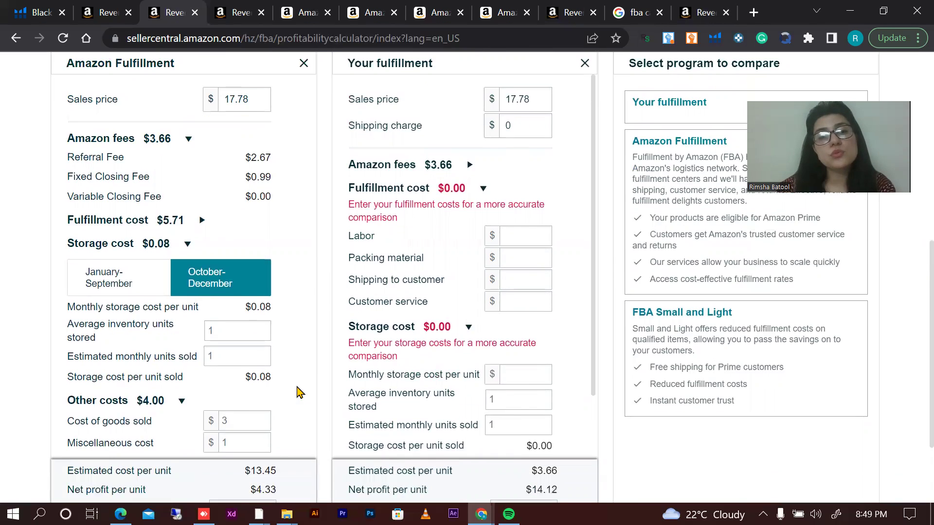
pyautogui.scroll(3, 299, 391)
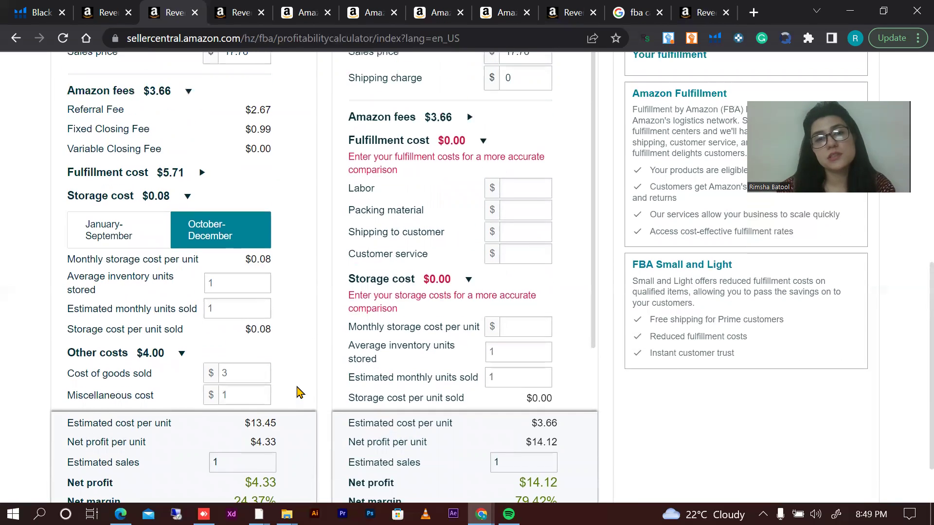
pyautogui.scroll(3, 493, 321)
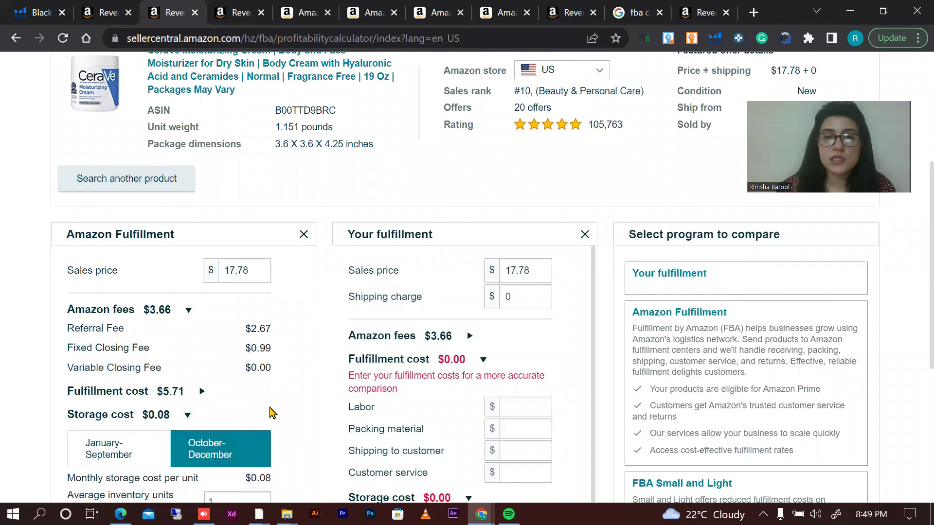
# Step: Set the shipping charge in the Your fulfillment estimate to $1
pyautogui.scroll(-1, 273, 412)
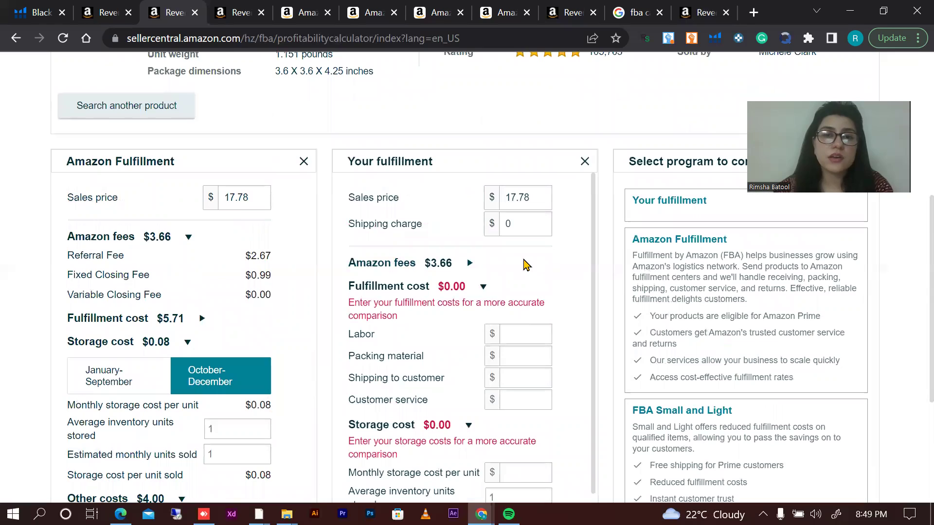
pyautogui.click(520, 224)
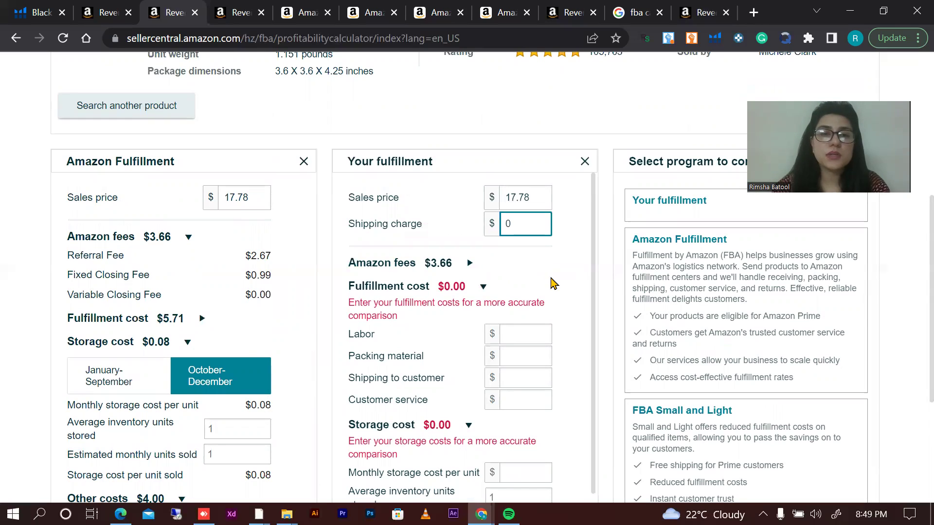
pyautogui.write('1')
pyautogui.press('BackSpace')
pyautogui.press('BackSpace')
pyautogui.write('1')
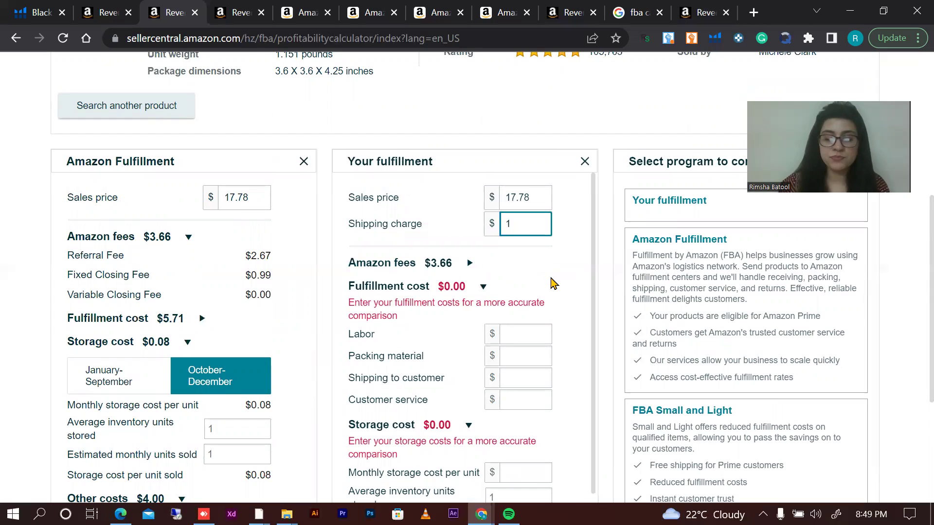
pyautogui.click(576, 277)
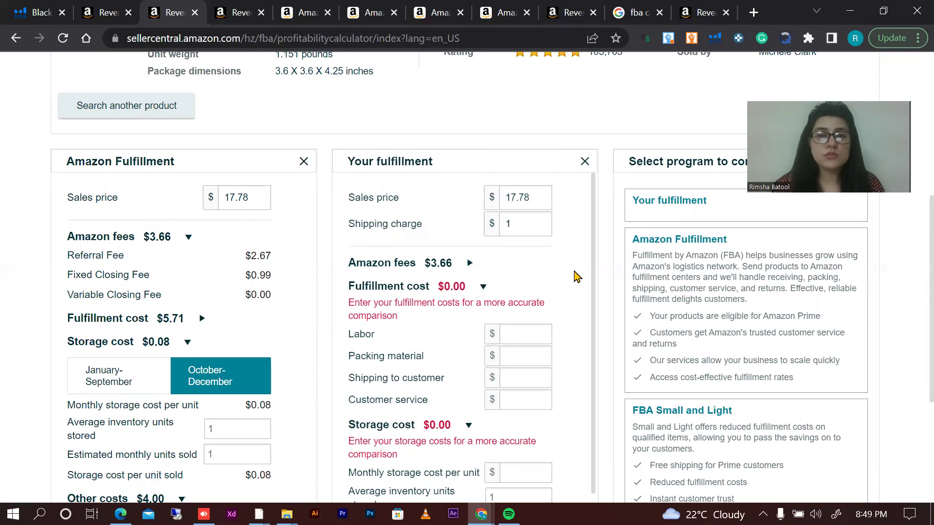
# Step: Examine the fulfillment, storage and other cost fields and the net profit summary in the Your fulfillment estimate
pyautogui.scroll(-1, 573, 273)
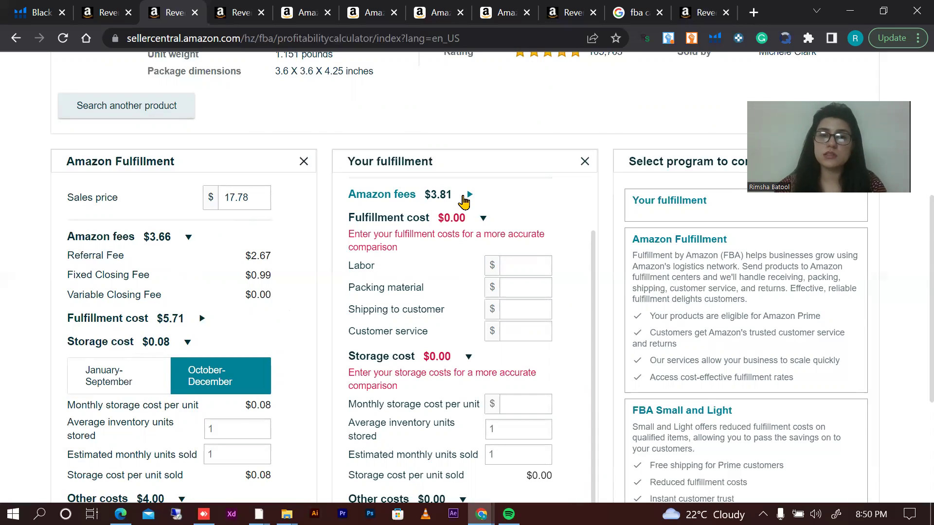
pyautogui.click(533, 270)
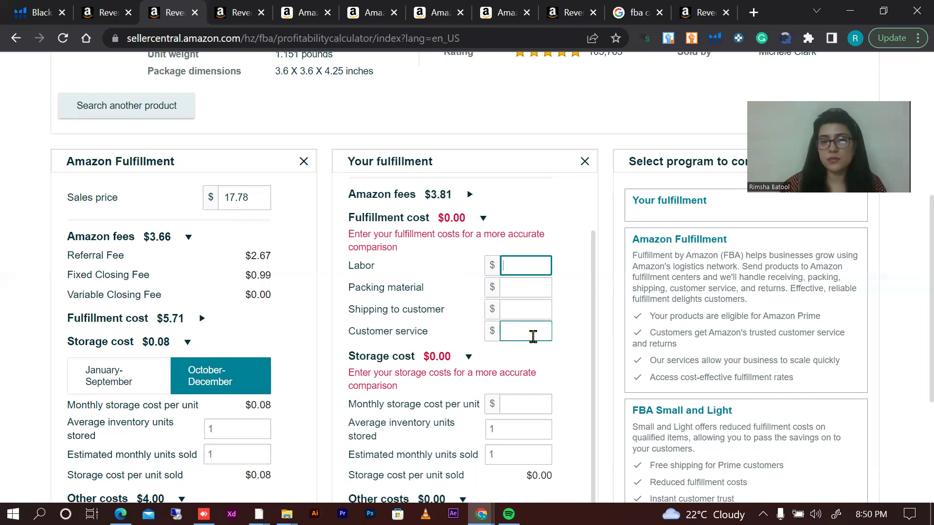
pyautogui.scroll(-3, 533, 337)
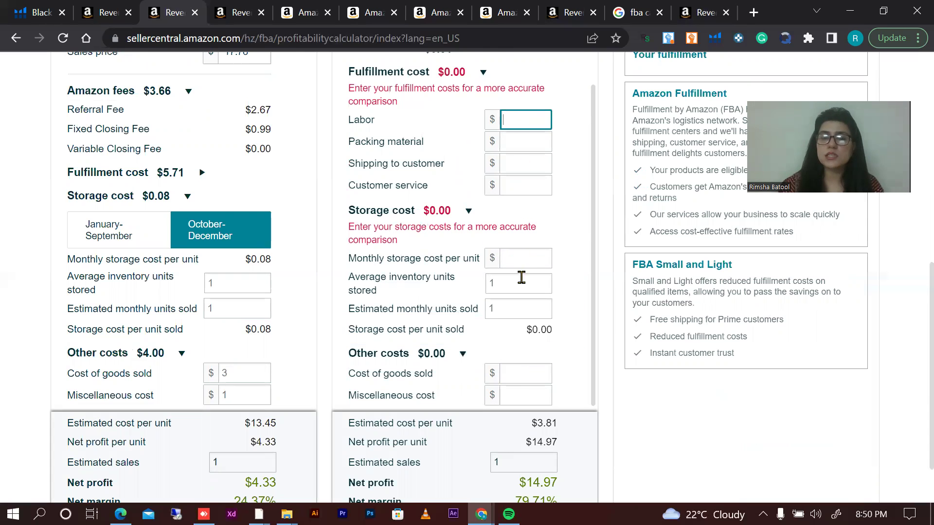
pyautogui.scroll(-2, 525, 327)
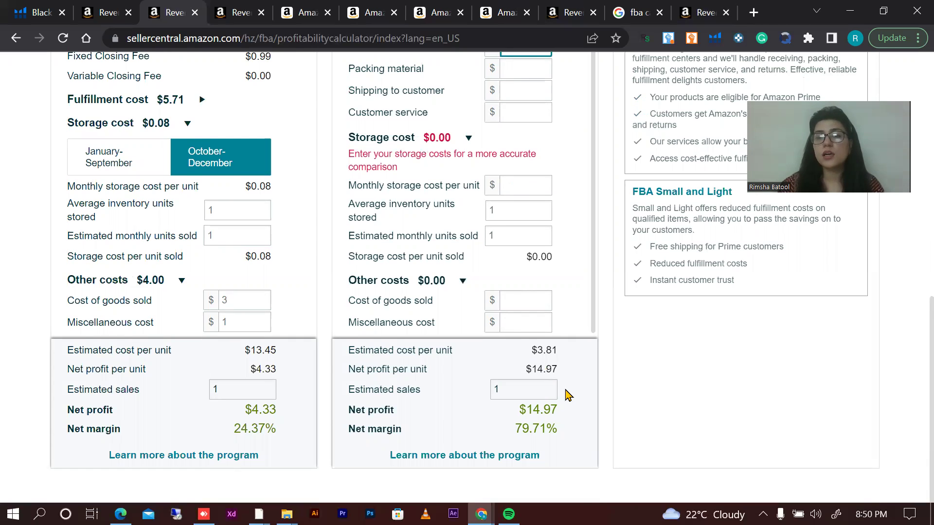
pyautogui.scroll(3, 567, 394)
pyautogui.scroll(2, 565, 393)
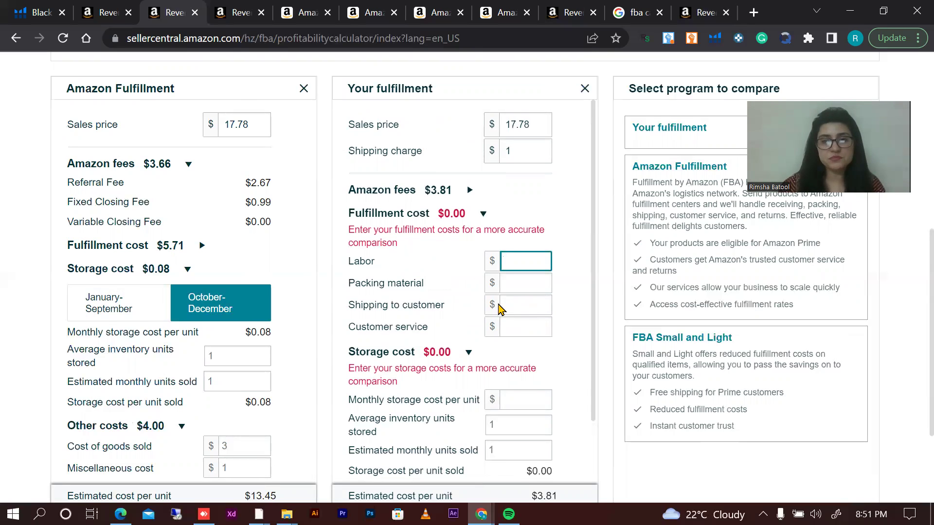
pyautogui.scroll(3, 498, 309)
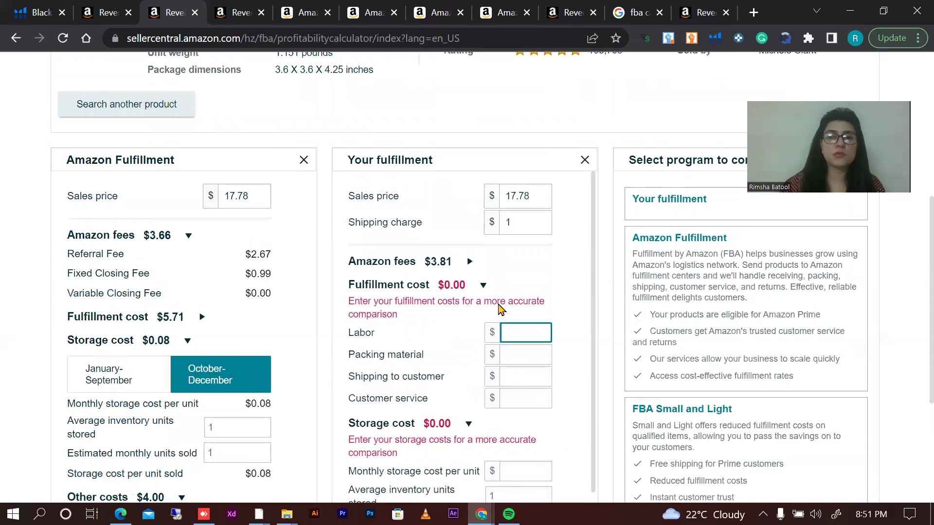
# Step: Add the FBA Small and Light program to the comparison and set its storage cost period to October-December
pyautogui.scroll(-2, 501, 308)
pyautogui.scroll(-3, 602, 360)
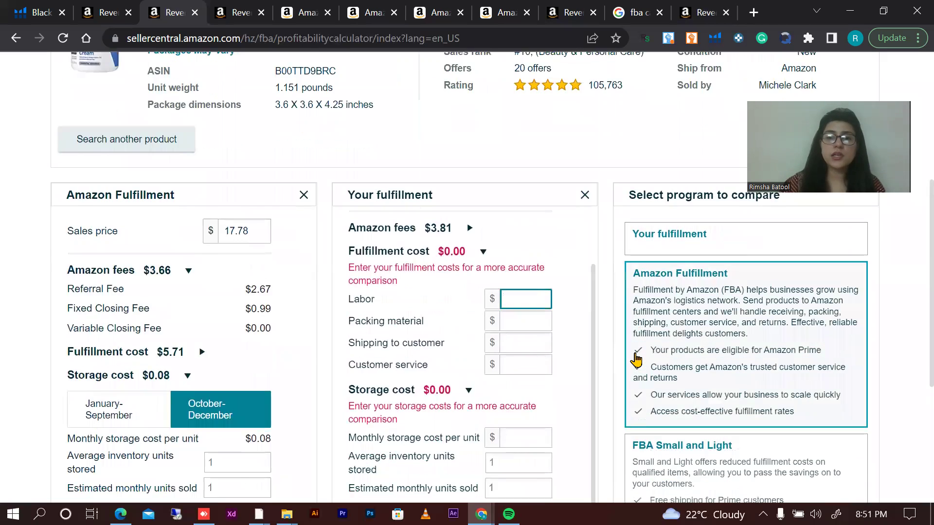
pyautogui.rightClick(676, 339)
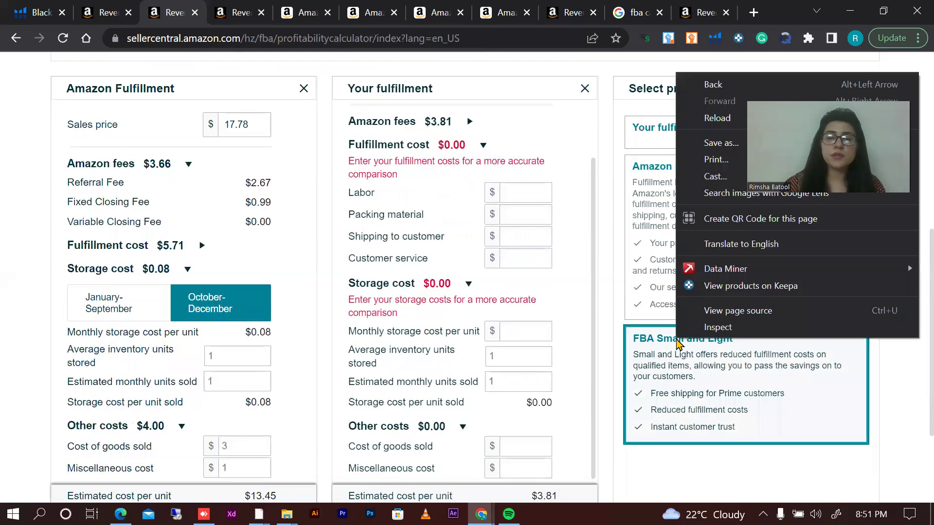
pyautogui.click(683, 403)
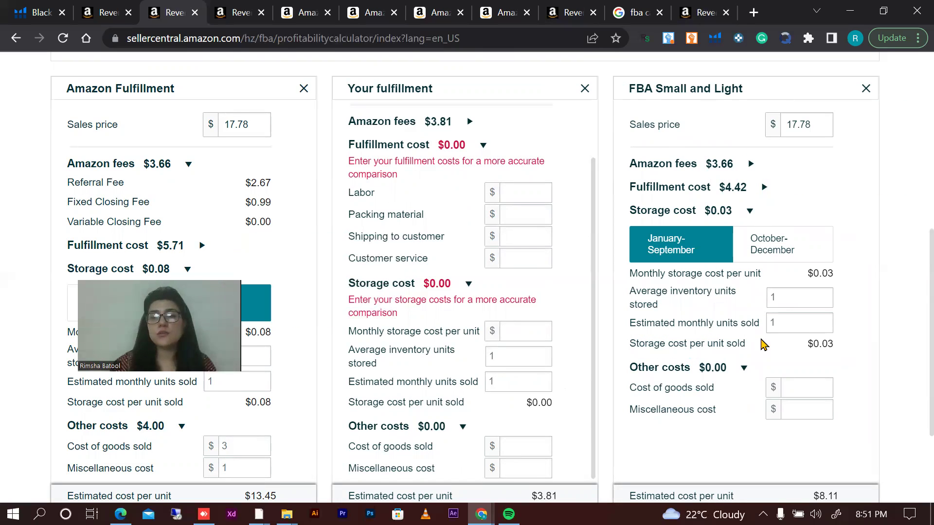
pyautogui.scroll(1, 762, 344)
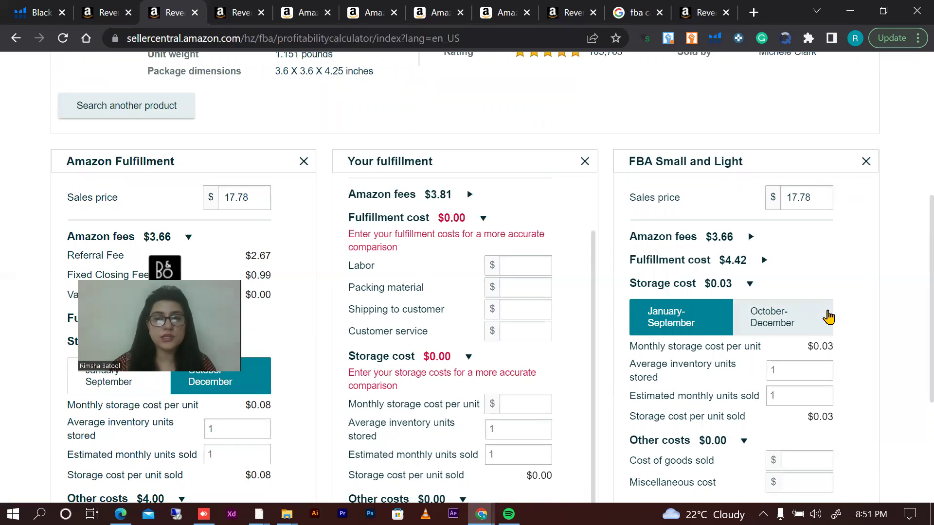
pyautogui.click(804, 324)
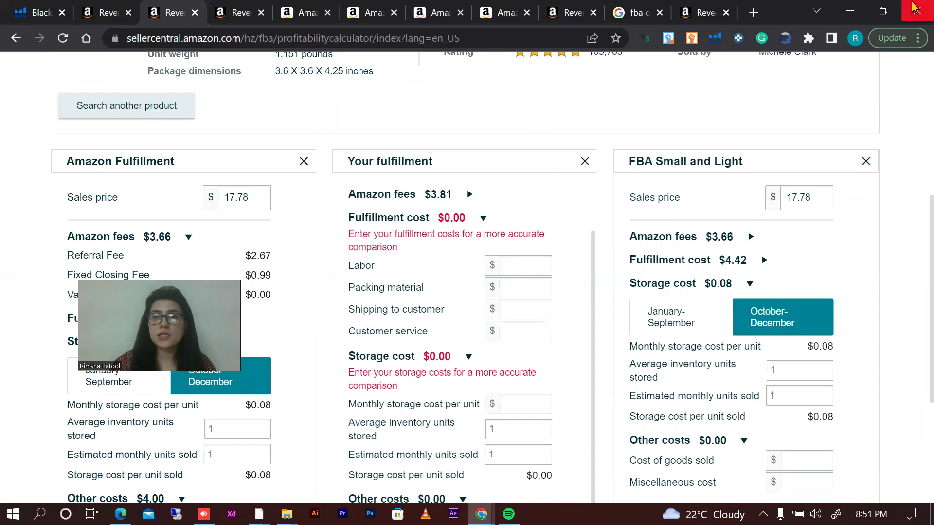
# Step: Open the s&l image from the desktop, read the FBA Small and Light eligibility criteria, and minimize the open windows
pyautogui.click(862, 9)
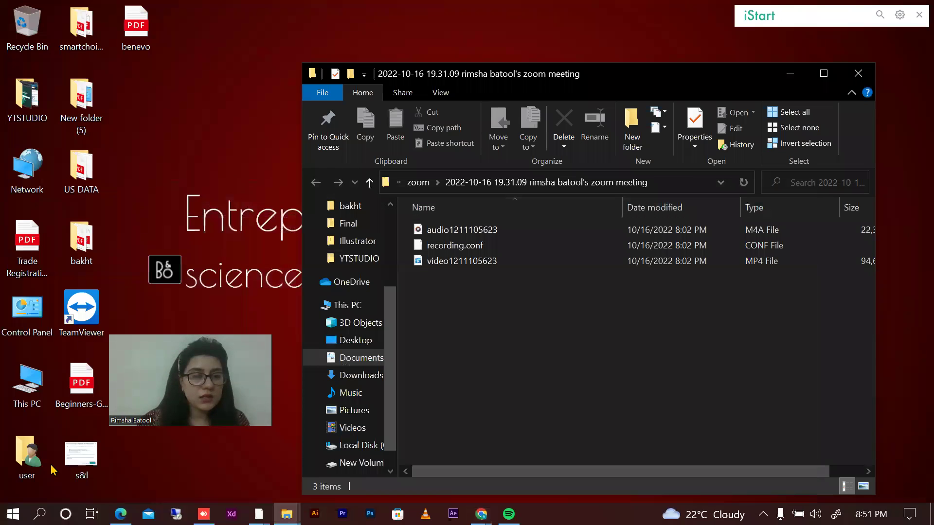
pyautogui.doubleClick(94, 465)
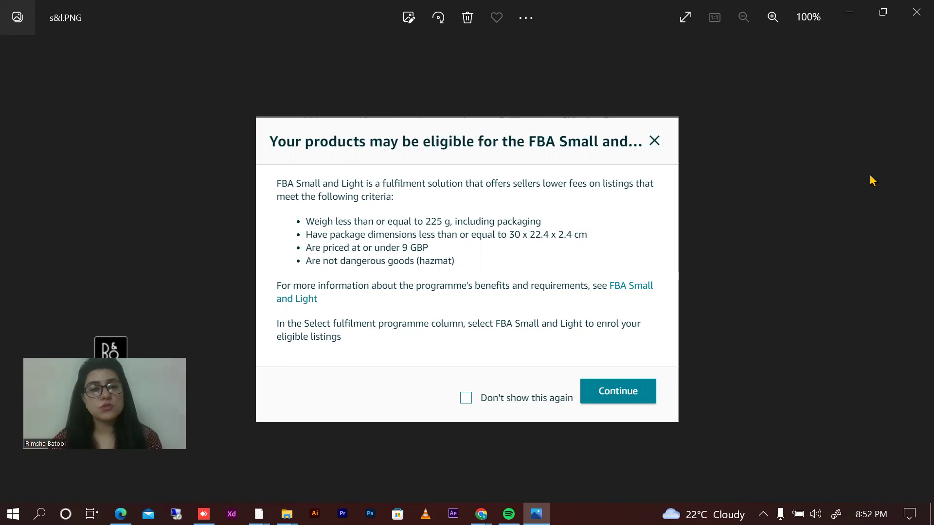
pyautogui.click(849, 12)
pyautogui.click(790, 73)
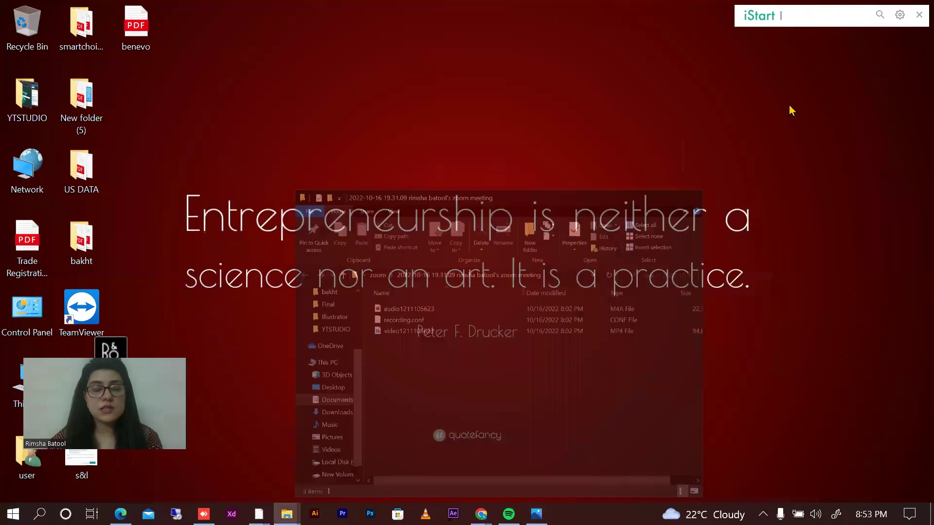
# Step: Return to the Revenue Calculator window in Chrome and review the CeraVe product details above the three estimates
pyautogui.click(481, 514)
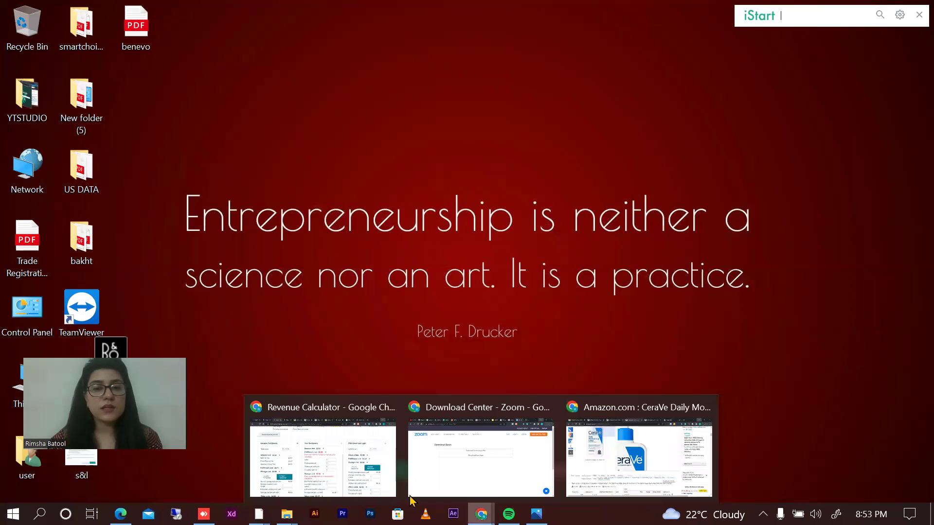
pyautogui.click(324, 458)
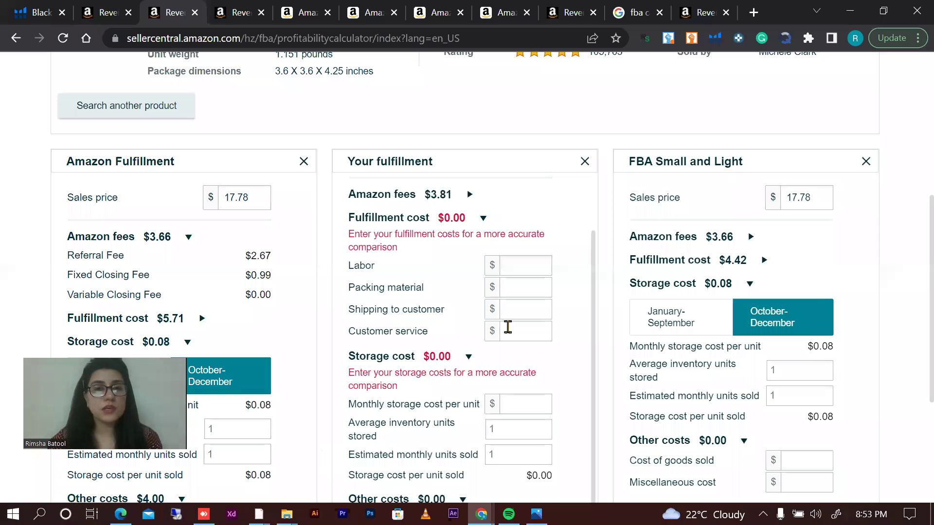
pyautogui.click(508, 331)
pyautogui.scroll(6, 508, 331)
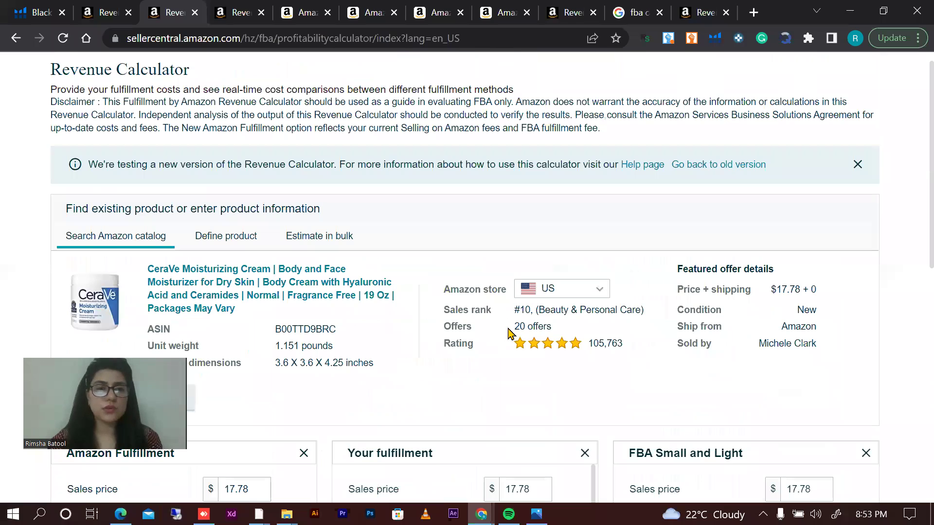
pyautogui.scroll(-1, 508, 332)
pyautogui.scroll(-2, 508, 333)
pyautogui.scroll(3, 508, 333)
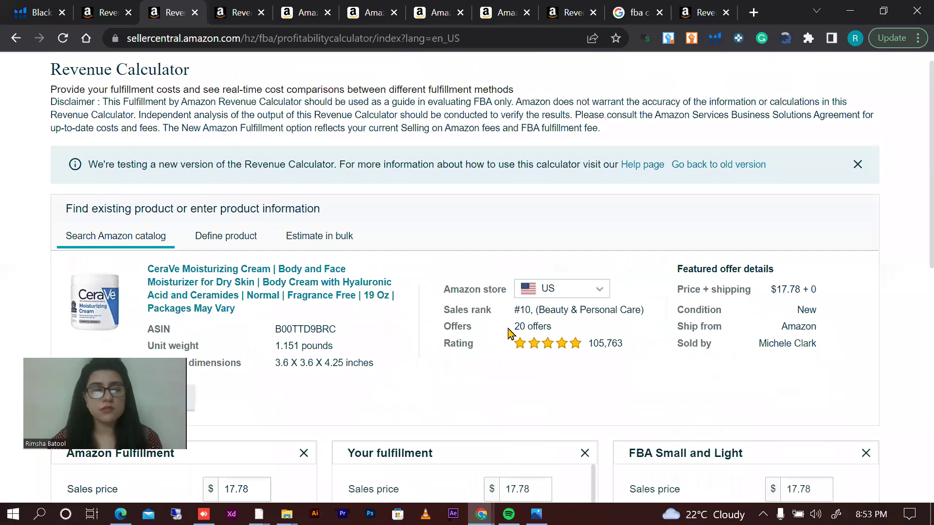